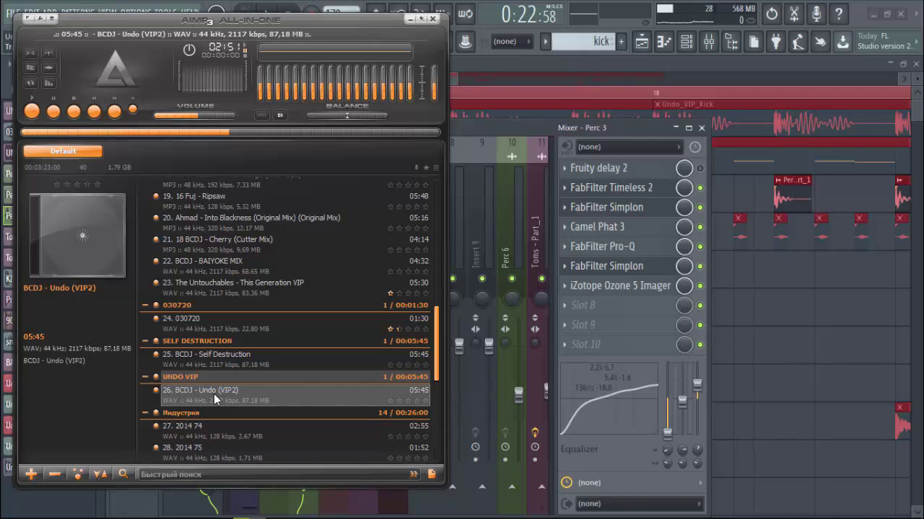
# - Listen to "BCDJ - Undo (VIP2)" in AIMP from just before its midpoint, then close the player
pyautogui.doubleClick(214, 394)
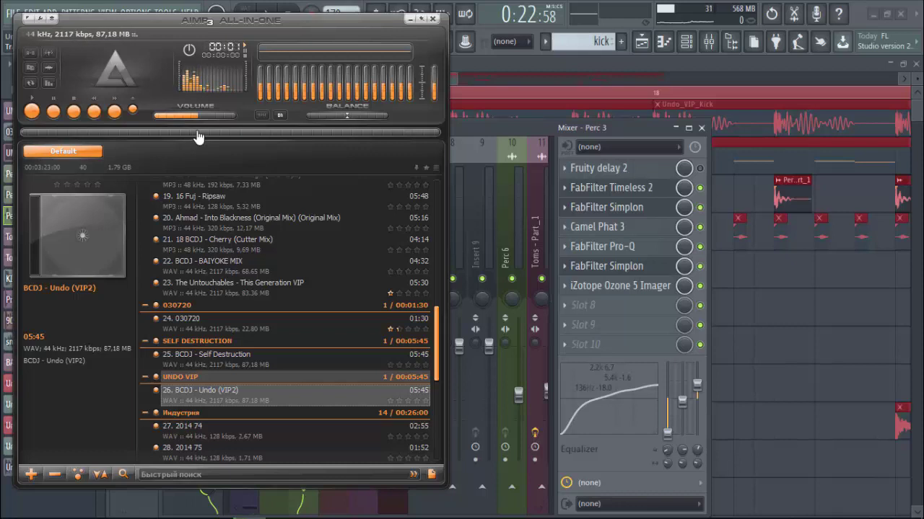
pyautogui.click(196, 133)
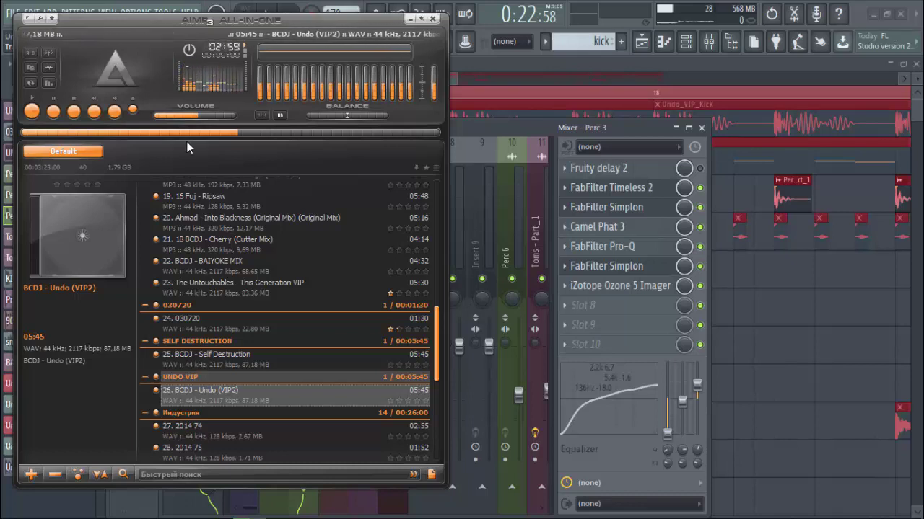
pyautogui.click(74, 112)
pyautogui.click(431, 19)
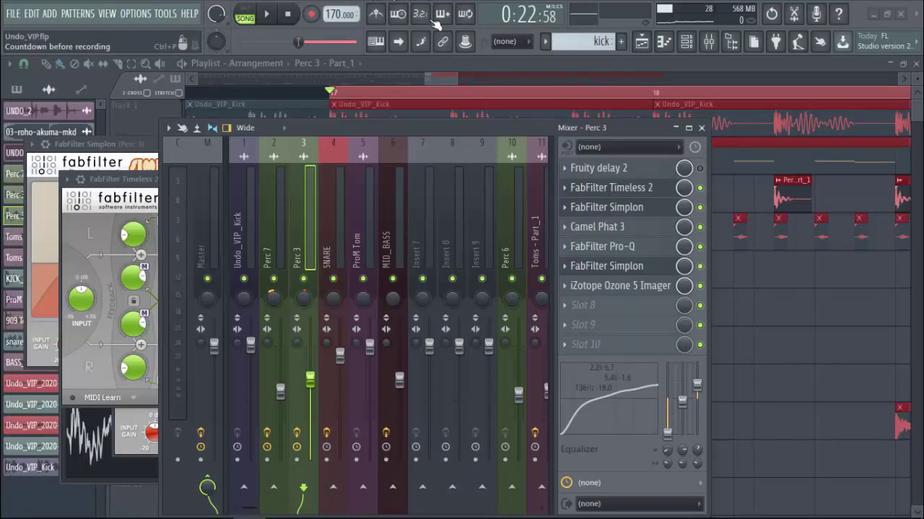
# - Switch to the FL Studio playlist, turn off the solo on Track 3 and play the full arrangement from bar 17
pyautogui.click(474, 63)
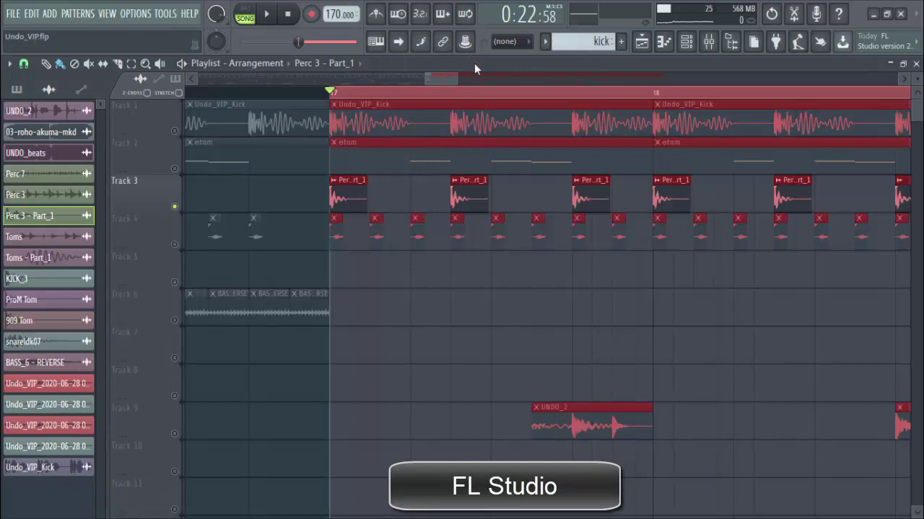
pyautogui.rightClick(177, 209)
pyautogui.scroll(-1, 184, 211)
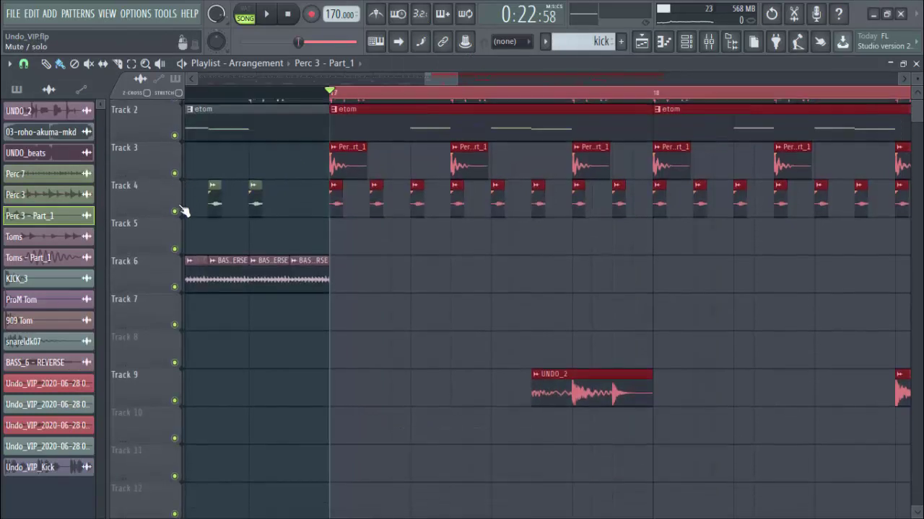
pyautogui.scroll(1, 294, 169)
pyautogui.scroll(-3, 323, 146)
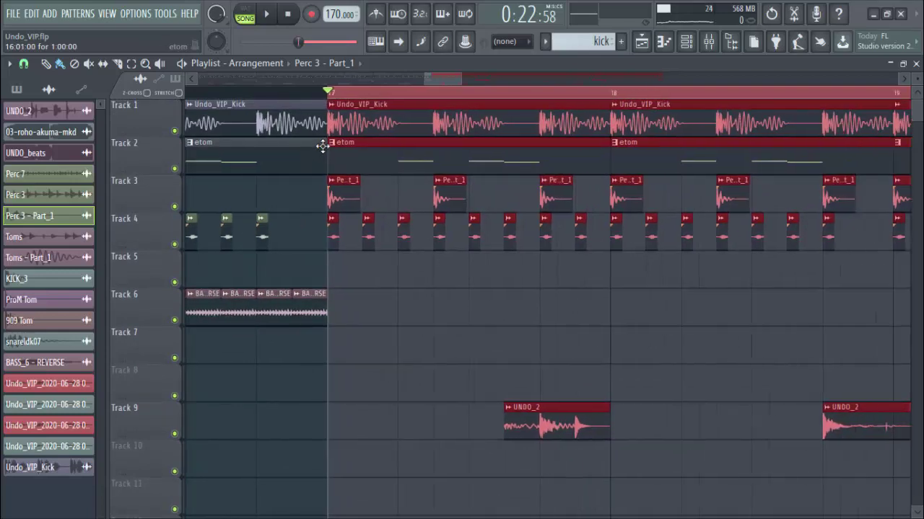
pyautogui.scroll(-5, 321, 147)
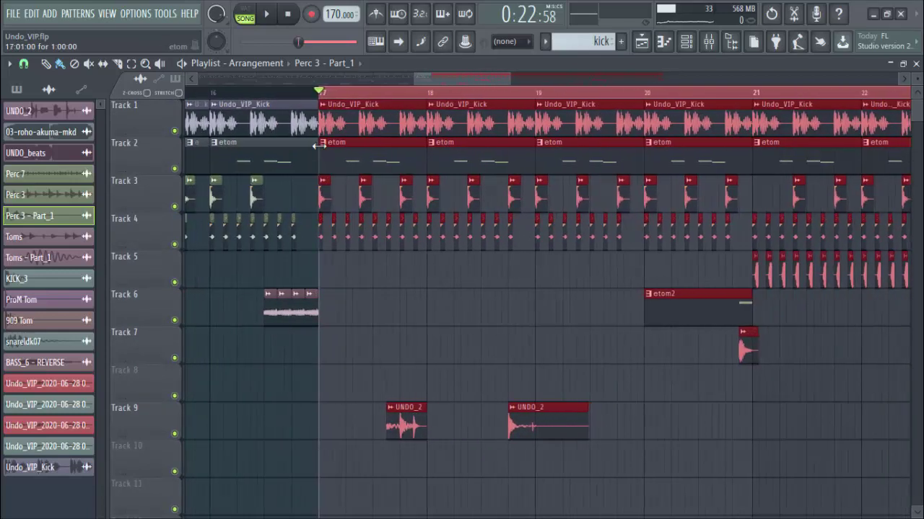
pyautogui.scroll(-2, 317, 146)
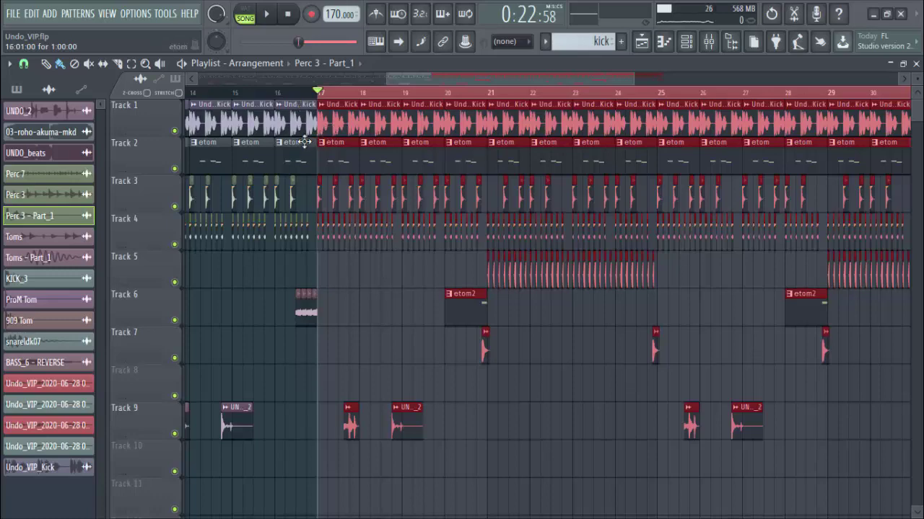
pyautogui.scroll(-2, 356, 118)
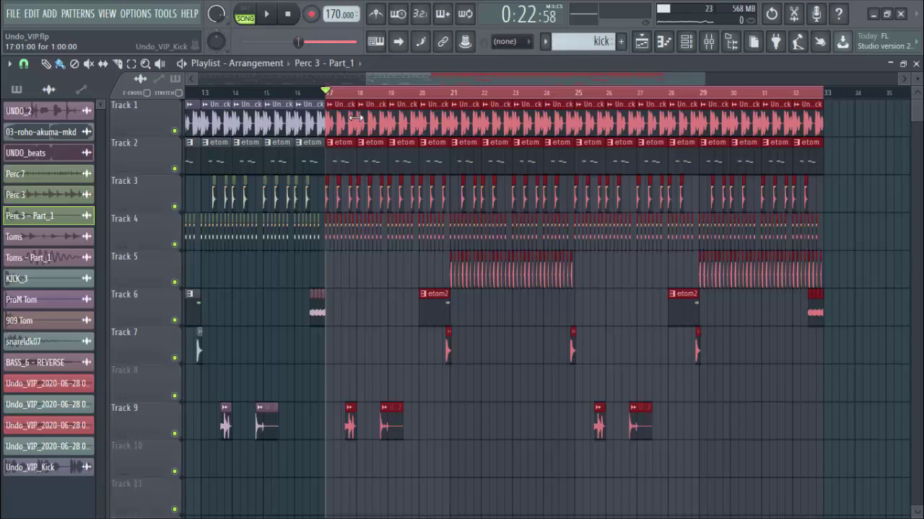
pyautogui.press('space')
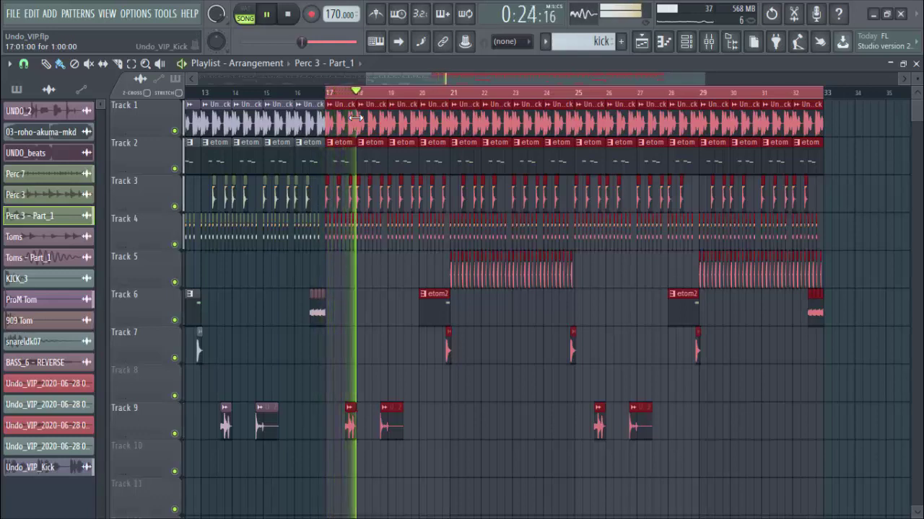
# - Mute Track 2, solo Track 3 and limit loop playback to bars 21 through 24
pyautogui.click(175, 170)
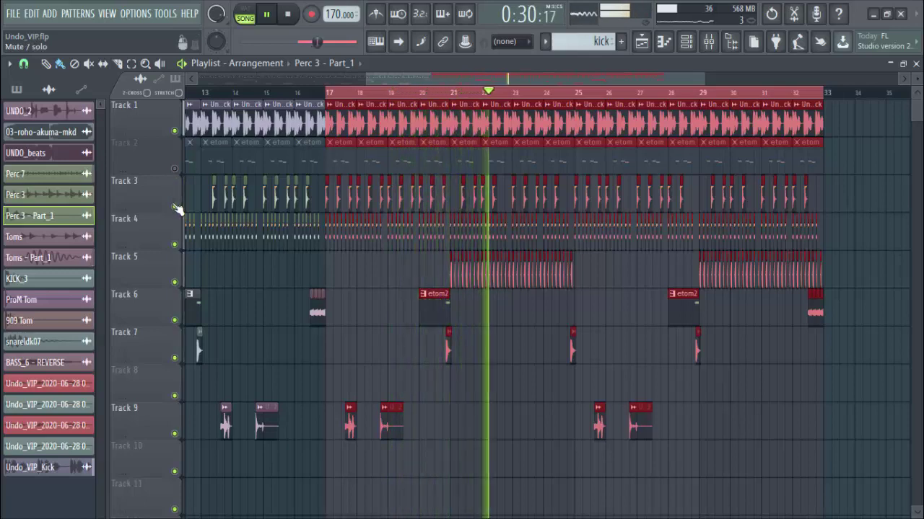
pyautogui.keyDown('ctrl'); pyautogui.click(176, 207); pyautogui.keyUp('ctrl')
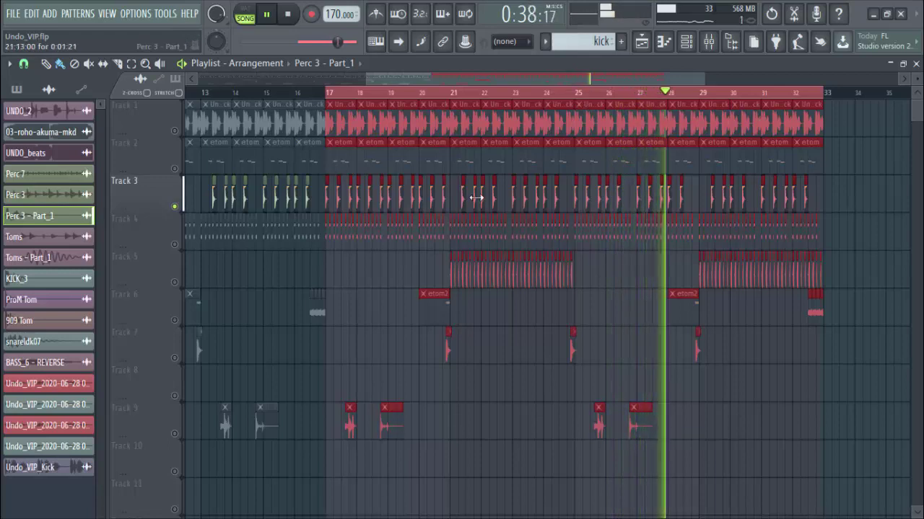
pyautogui.moveTo(456, 94); pyautogui.dragTo(572, 113)
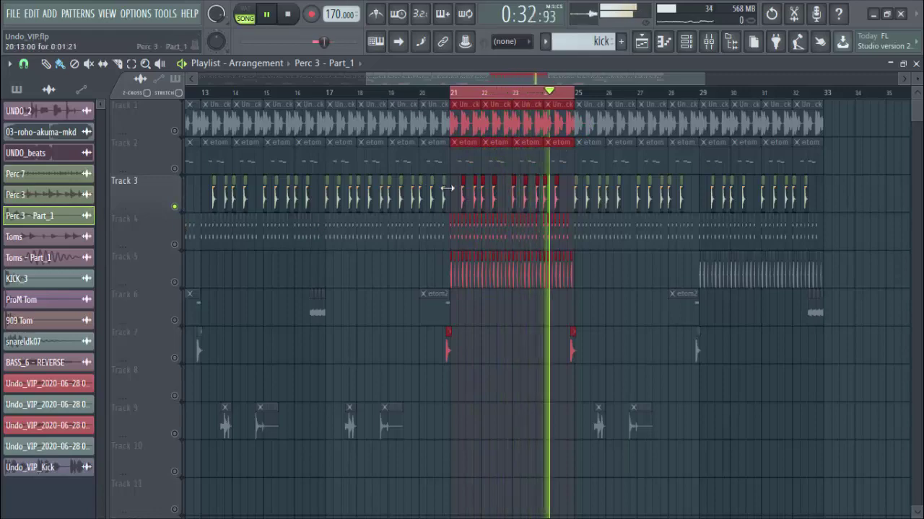
pyautogui.scroll(5, 474, 184)
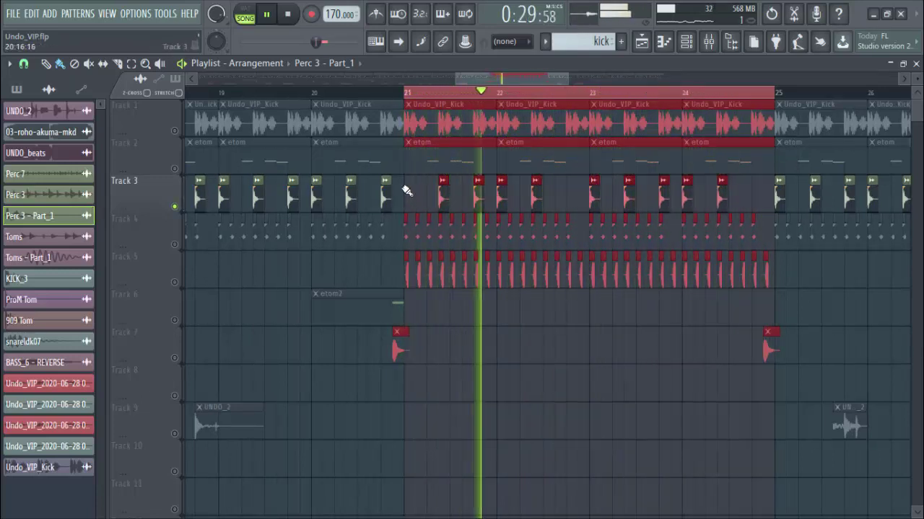
# - Stop playback, open the channel settings of a Perc 3 - Part_1 clip on Track 3 and adjust the sample's fade-out
pyautogui.press('space')
pyautogui.doubleClick(441, 197)
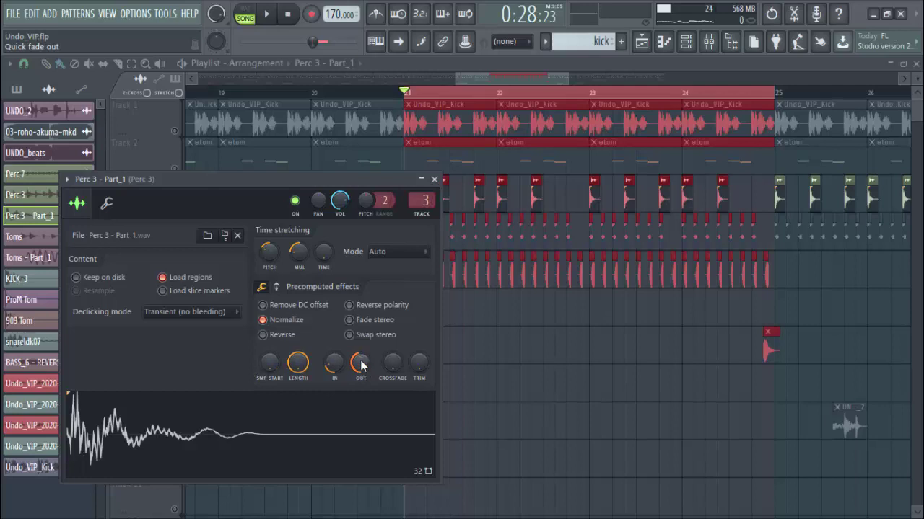
pyautogui.moveTo(360, 362)
pyautogui.mouseDown()
pyautogui.moveTo(360, 389)
pyautogui.moveTo(360, 362)
pyautogui.mouseUp()
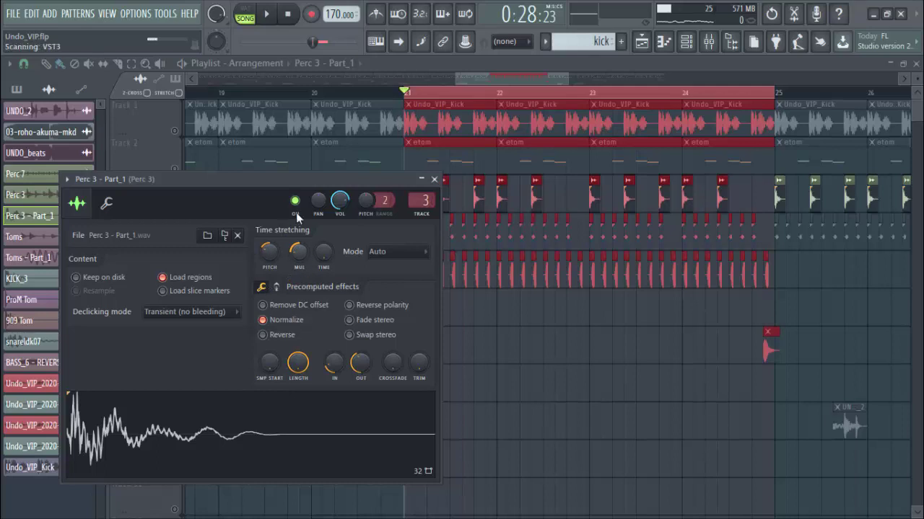
# - Try several time-stretch multiplier values on the Perc 3 - Part_1 sample while the loop plays
pyautogui.moveTo(297, 251)
pyautogui.mouseDown()
pyautogui.moveTo(298, 241)
pyautogui.moveTo(299, 254)
pyautogui.mouseUp()
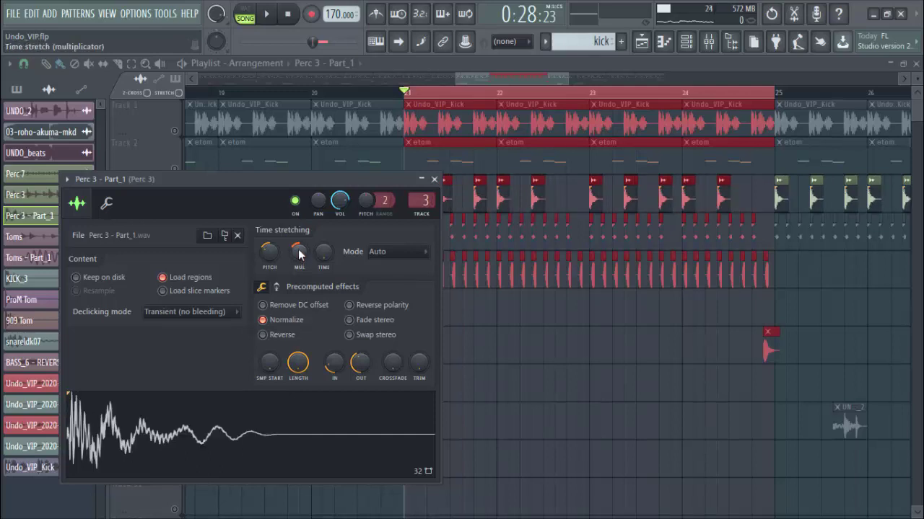
pyautogui.press('space')
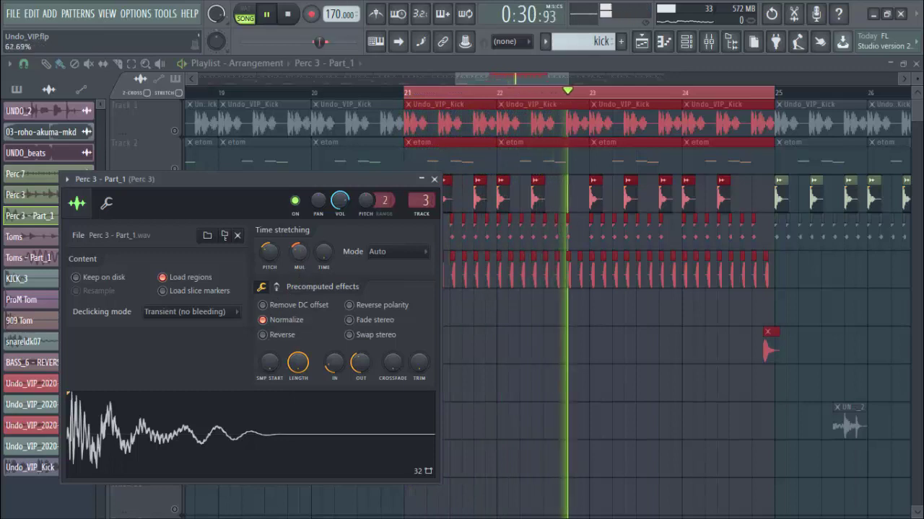
pyautogui.moveTo(298, 250); pyautogui.dragTo(298, 245)
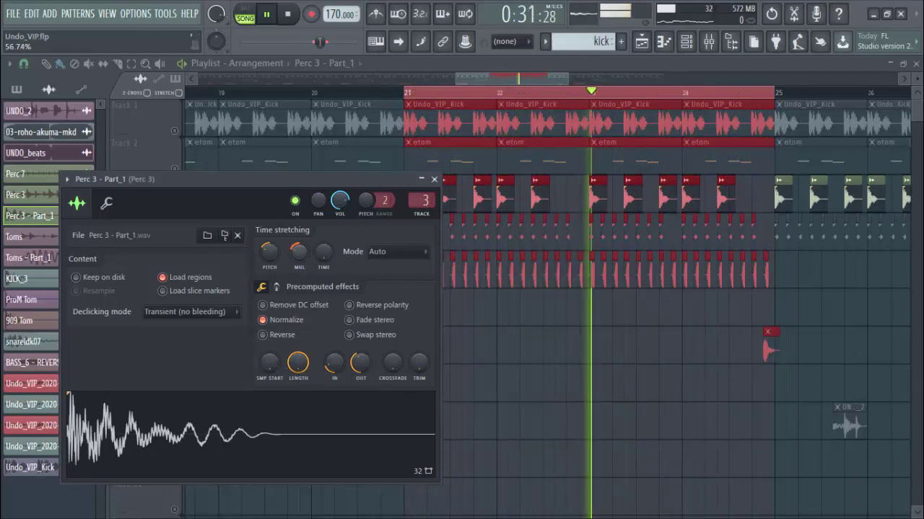
pyautogui.moveTo(298, 253); pyautogui.dragTo(297, 257)
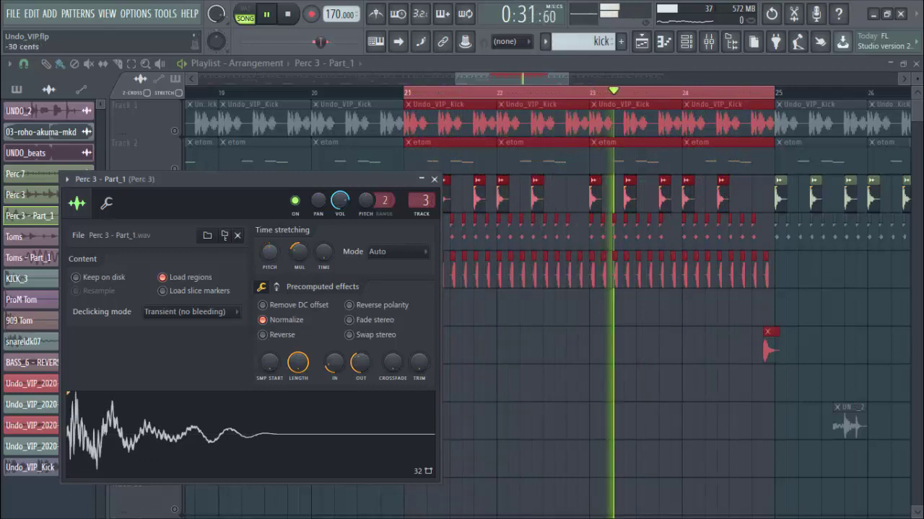
# - Bring the Perc 3 - Part_1 sample's pitch shift back to zero and reset its time-stretch multiplier
pyautogui.moveTo(269, 251); pyautogui.dragTo(268, 245)
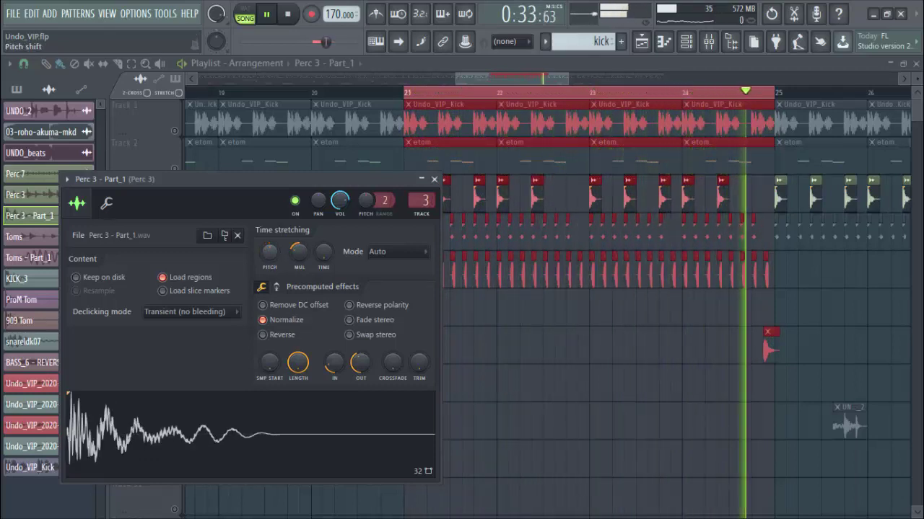
pyautogui.rightClick(296, 252)
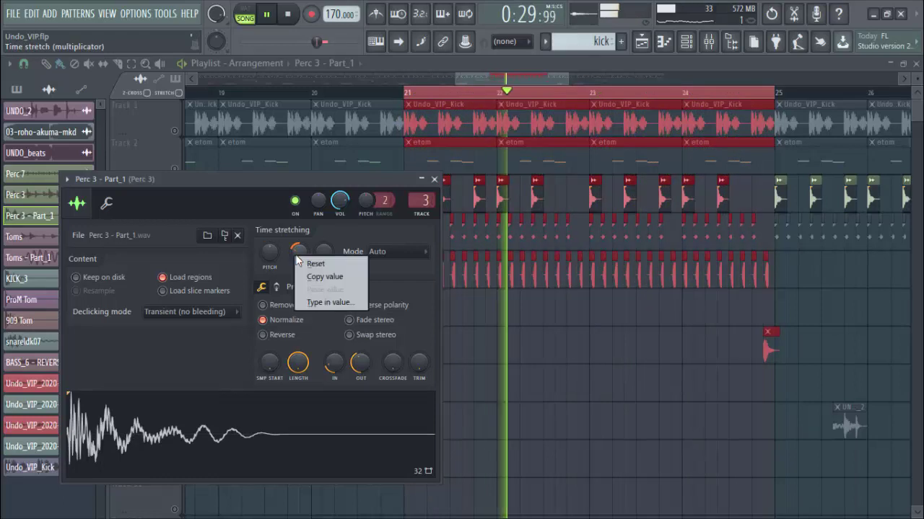
pyautogui.click(303, 261)
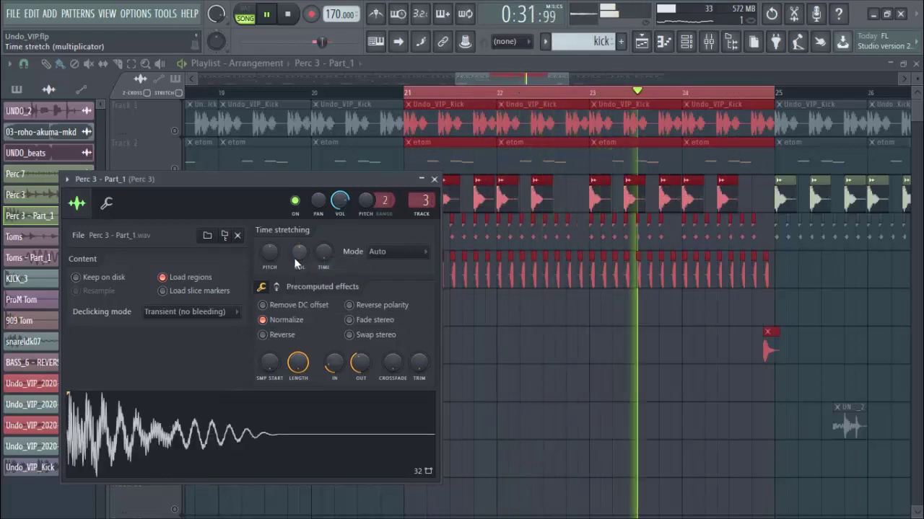
# - Show the sample's mixer track, then shorten Perc 3 - Part_1 with the time-stretch multiplier and lower its pitch shift
pyautogui.click(419, 201)
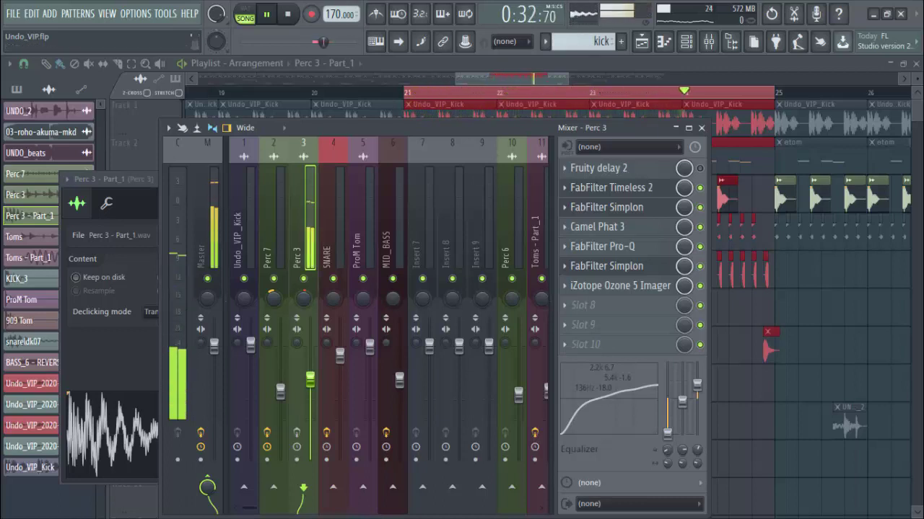
pyautogui.click(111, 361)
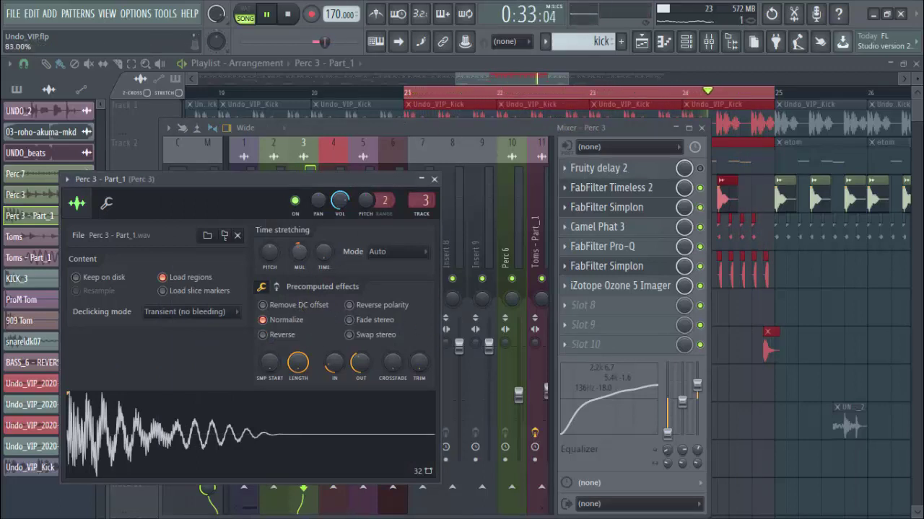
pyautogui.moveTo(298, 250); pyautogui.dragTo(286, 265)
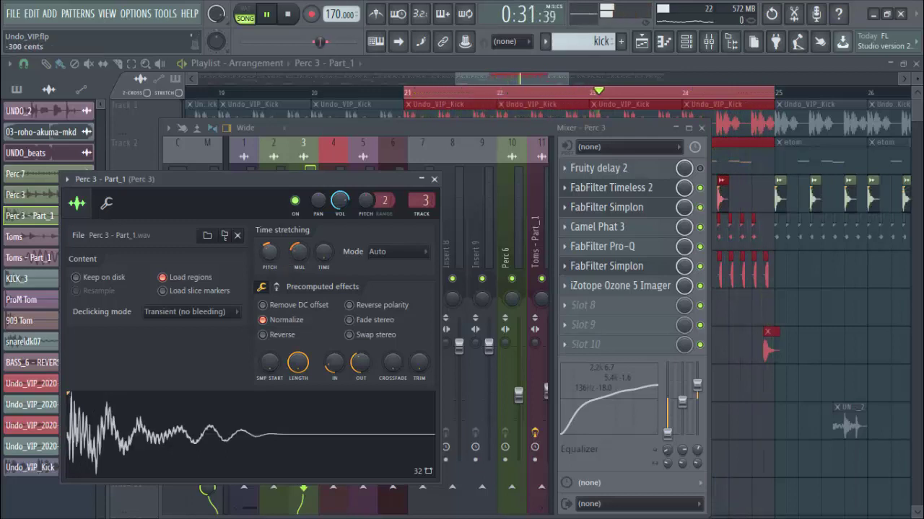
pyautogui.moveTo(274, 258); pyautogui.dragTo(274, 261)
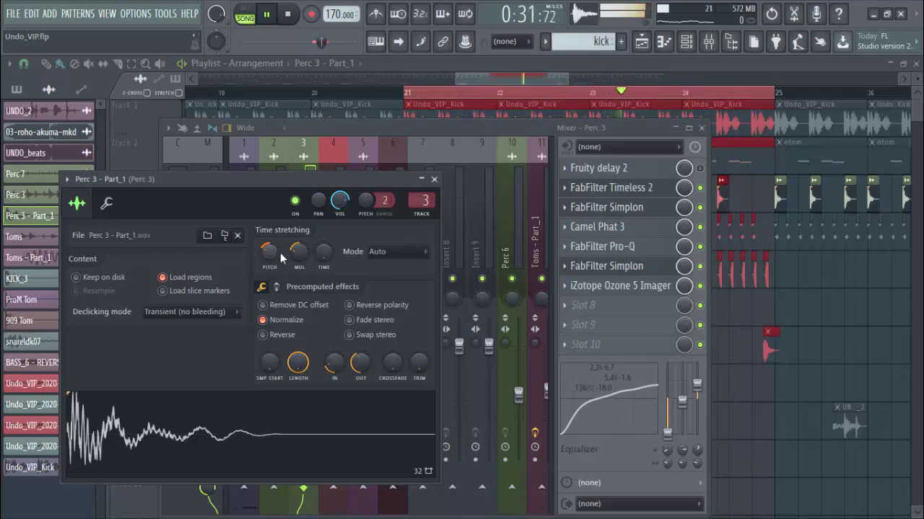
# - Solo FabFilter Timeless 2 on the Perc 3 mixer track and set the track equalizer to 6.0 dB at 2.2k and -1.2 dB at 5.4k
pyautogui.click(388, 130)
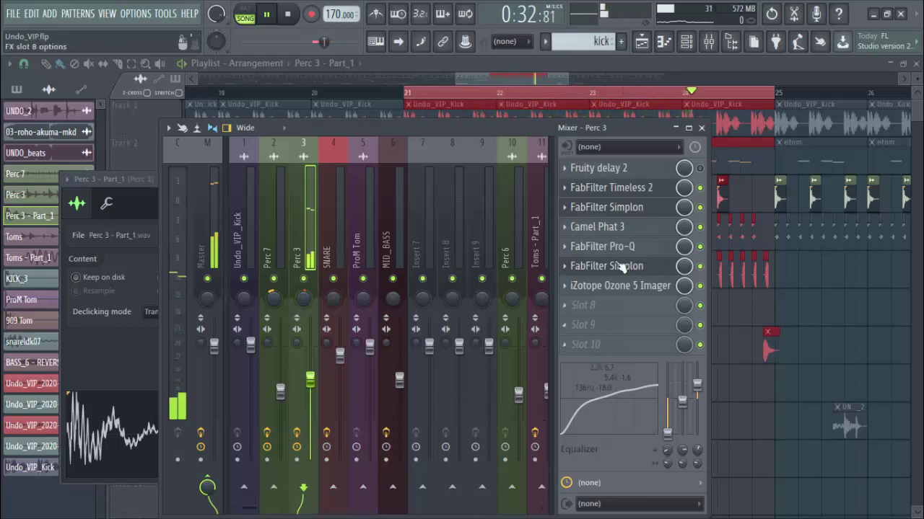
pyautogui.rightClick(704, 191)
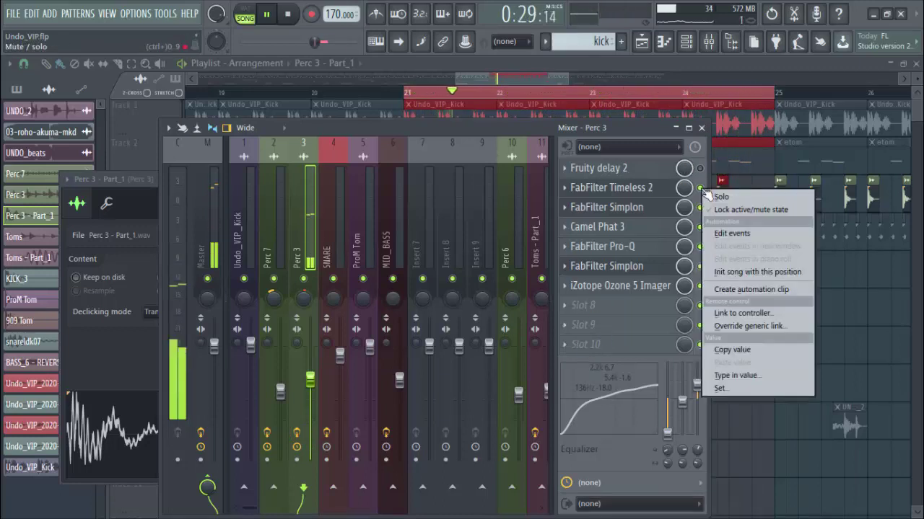
pyautogui.click(704, 198)
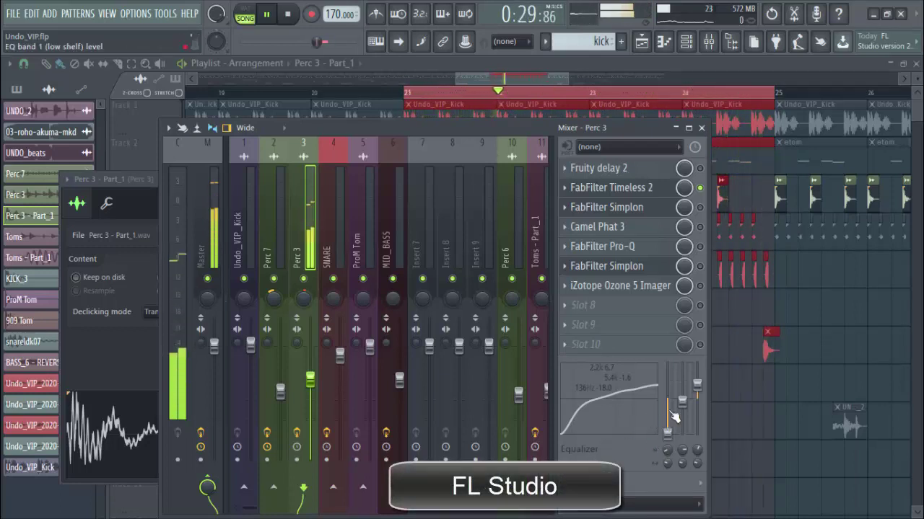
pyautogui.moveTo(699, 390)
pyautogui.mouseDown()
pyautogui.moveTo(697, 398)
pyautogui.moveTo(697, 388)
pyautogui.mouseUp()
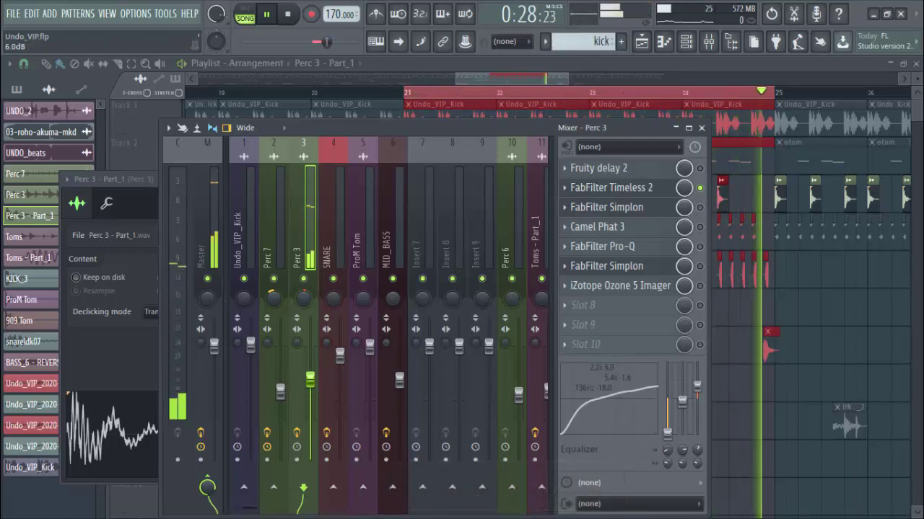
pyautogui.moveTo(683, 411); pyautogui.dragTo(683, 409)
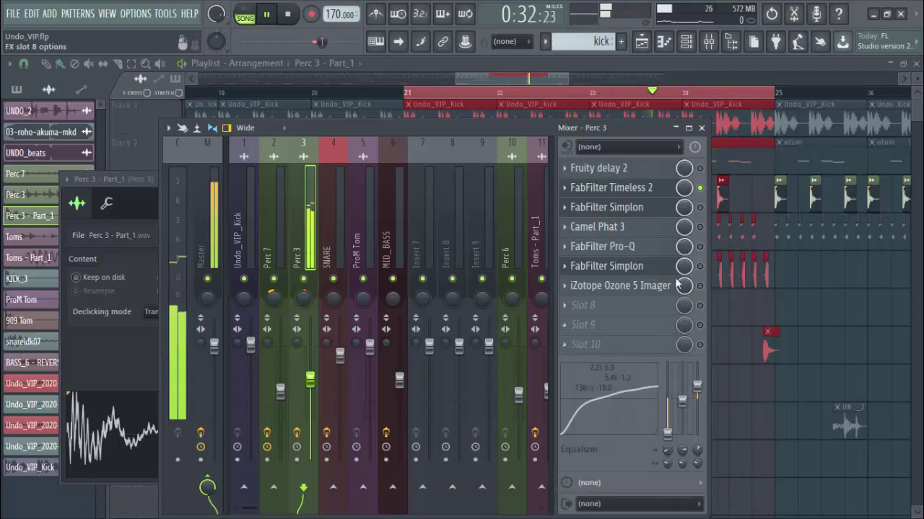
# - Examine the delay, filter and dry/wet mix settings of FabFilter Timeless 2 on Perc 3, then close the plugin
pyautogui.click(625, 188)
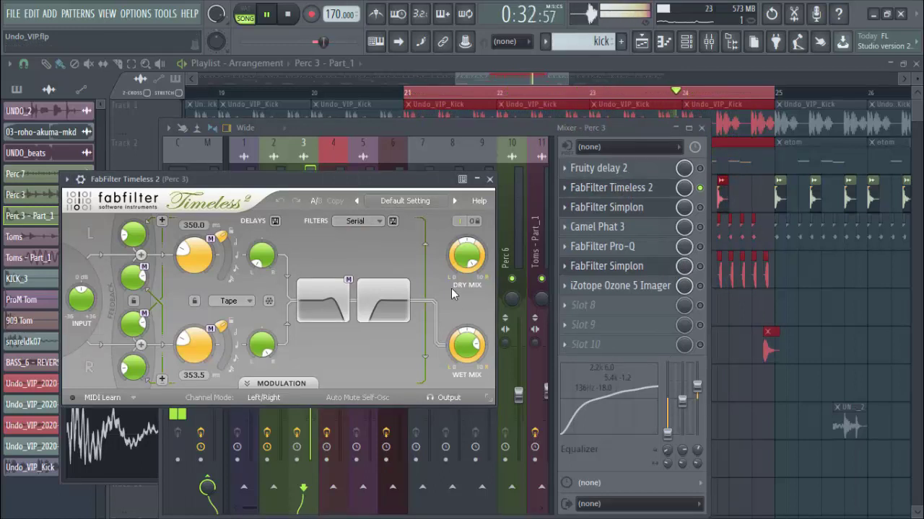
pyautogui.moveTo(455, 347)
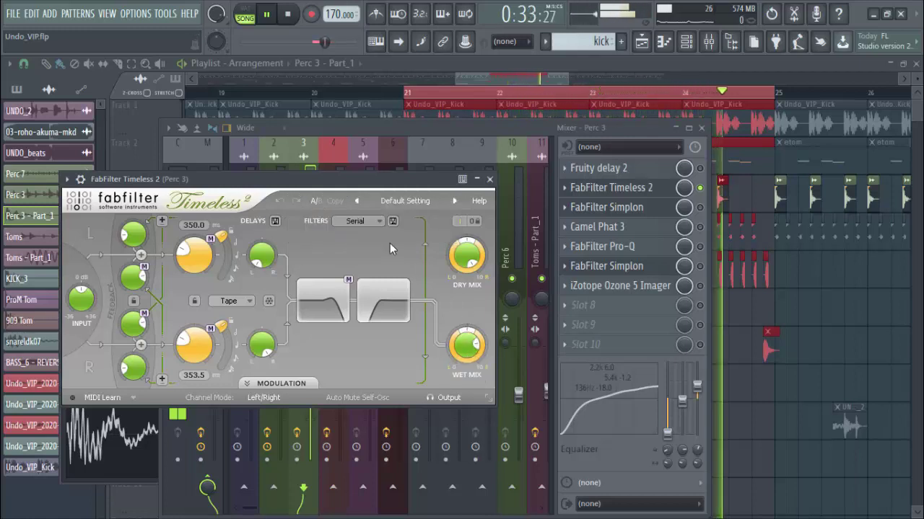
pyautogui.click(490, 180)
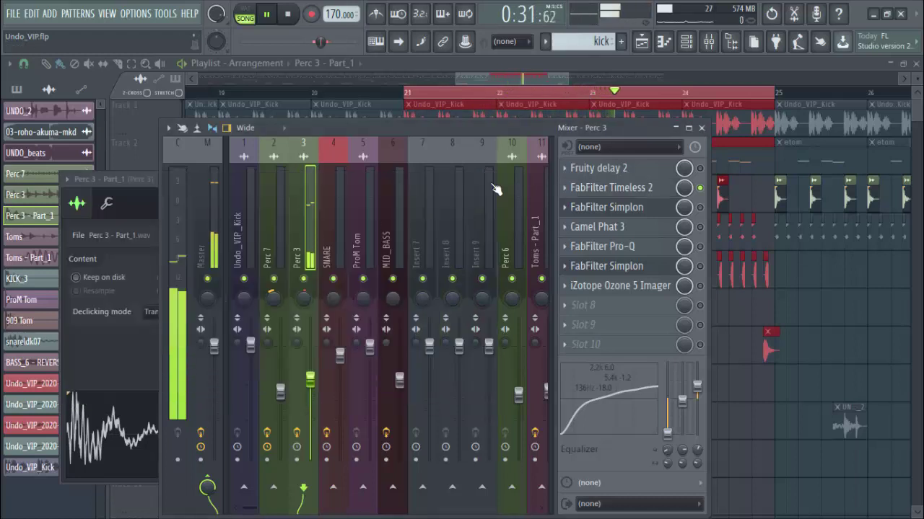
# - Compare Perc 3 with FabFilter Timeless 2 off and on, then enable the first FabFilter Simplon with Filter 1 at about 9213 Hz
pyautogui.click(699, 189)
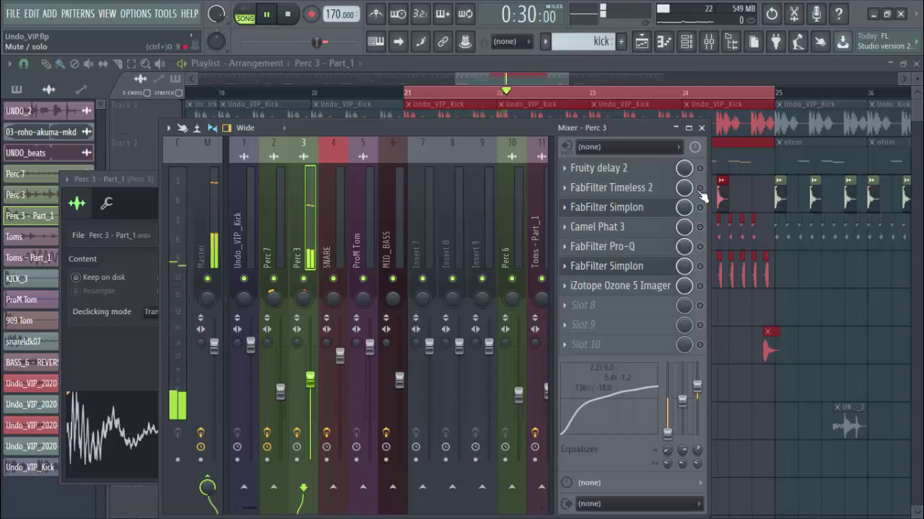
pyautogui.click(699, 189)
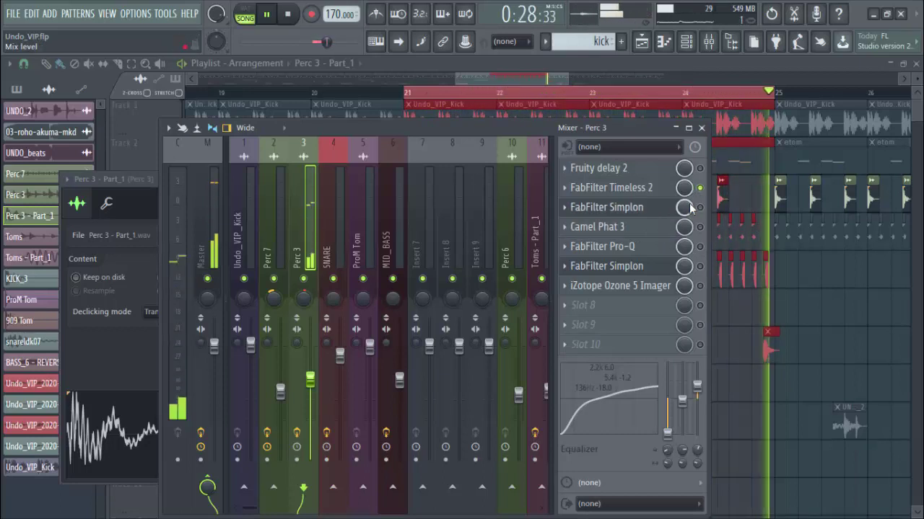
pyautogui.click(699, 208)
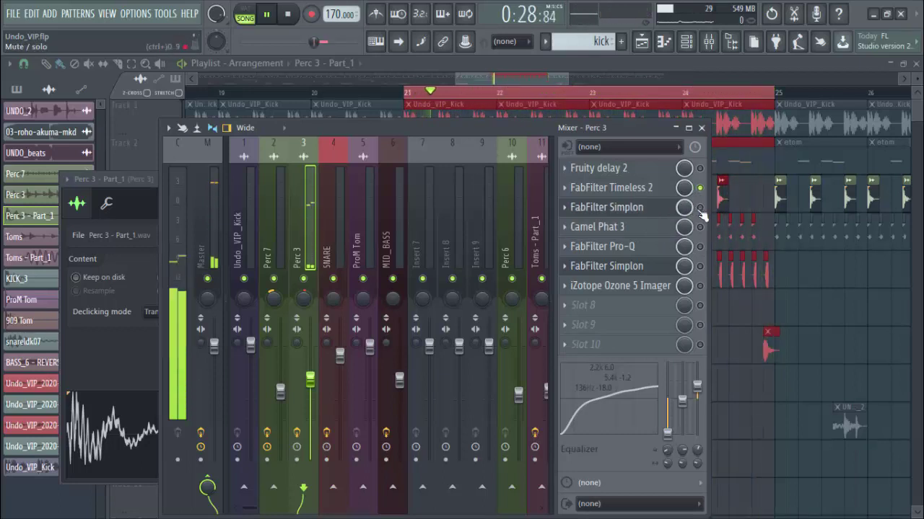
pyautogui.click(633, 208)
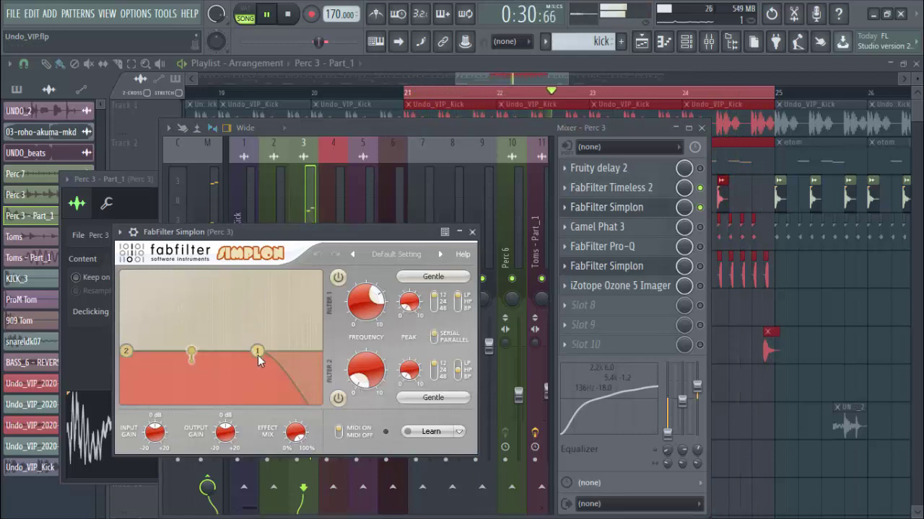
pyautogui.moveTo(266, 359)
pyautogui.mouseDown()
pyautogui.moveTo(316, 360)
pyautogui.moveTo(252, 354)
pyautogui.moveTo(275, 371)
pyautogui.mouseUp()
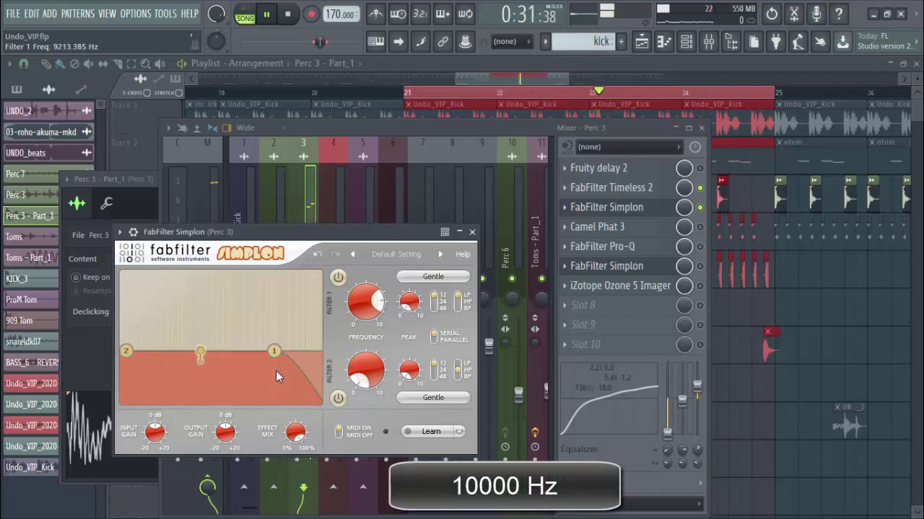
# - Enable Camel Phat 3 on the Perc 3 mixer track and open it with its whole interface in view
pyautogui.click(699, 227)
pyautogui.click(639, 228)
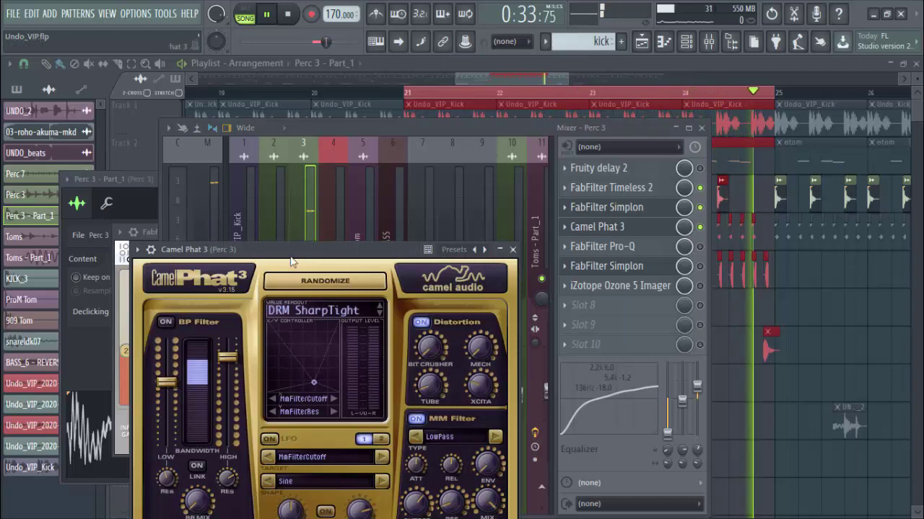
pyautogui.moveTo(292, 261); pyautogui.dragTo(349, 157)
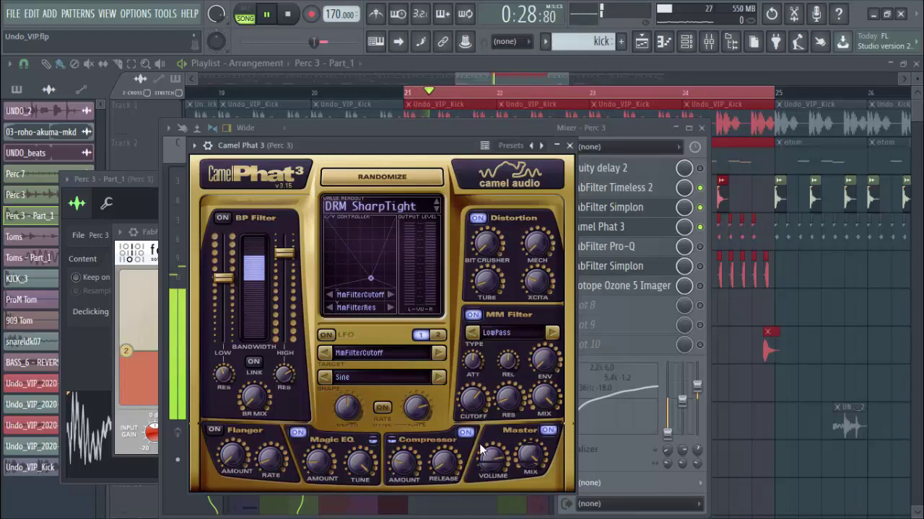
pyautogui.moveTo(453, 139)
pyautogui.mouseDown()
pyautogui.moveTo(446, 167)
pyautogui.moveTo(463, 132)
pyautogui.mouseUp()
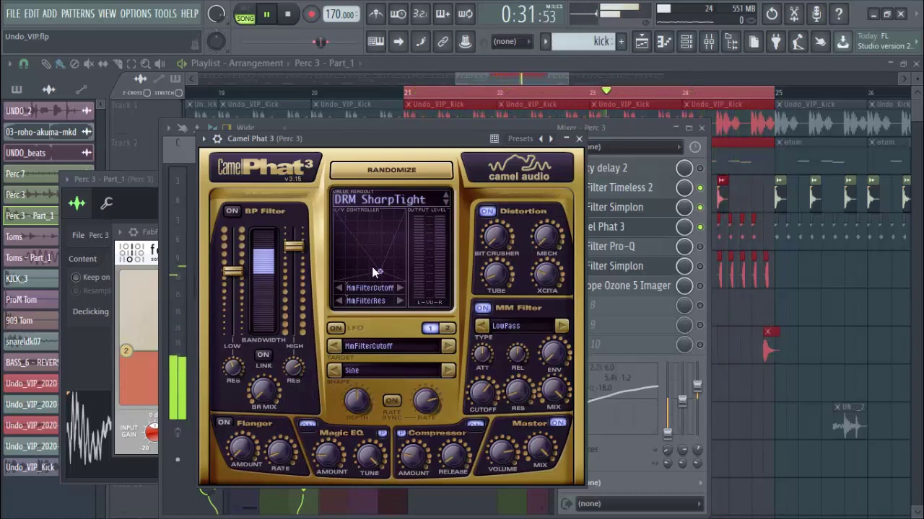
pyautogui.moveTo(406, 133); pyautogui.dragTo(408, 110)
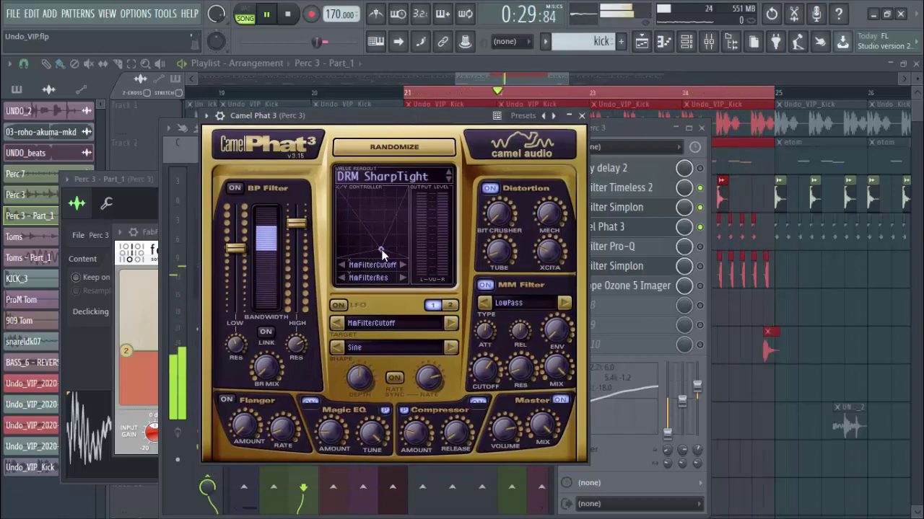
# - Set Camel Phat 3's X/Y controller to 10% MmFilterRes, slightly adjust the low BP filter slider and close the plugin
pyautogui.moveTo(373, 210); pyautogui.dragTo(378, 248)
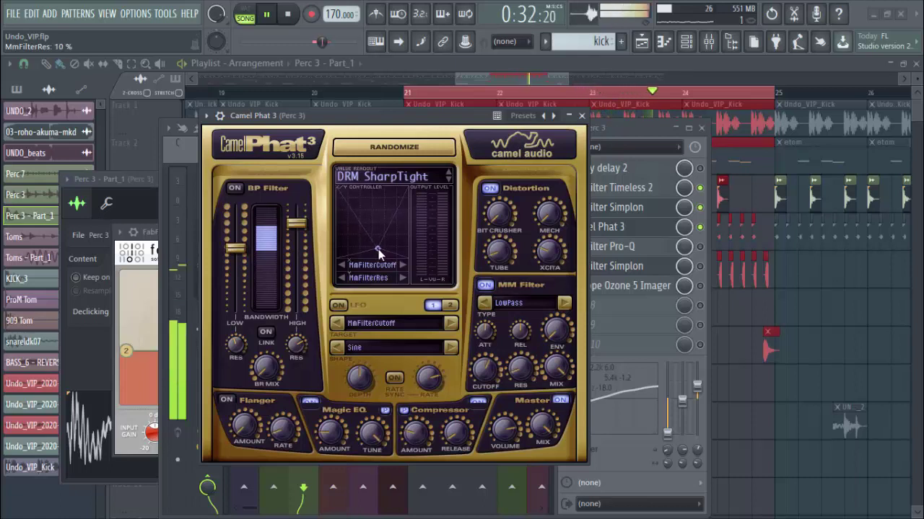
pyautogui.click(243, 250)
pyautogui.moveTo(243, 250); pyautogui.dragTo(243, 251)
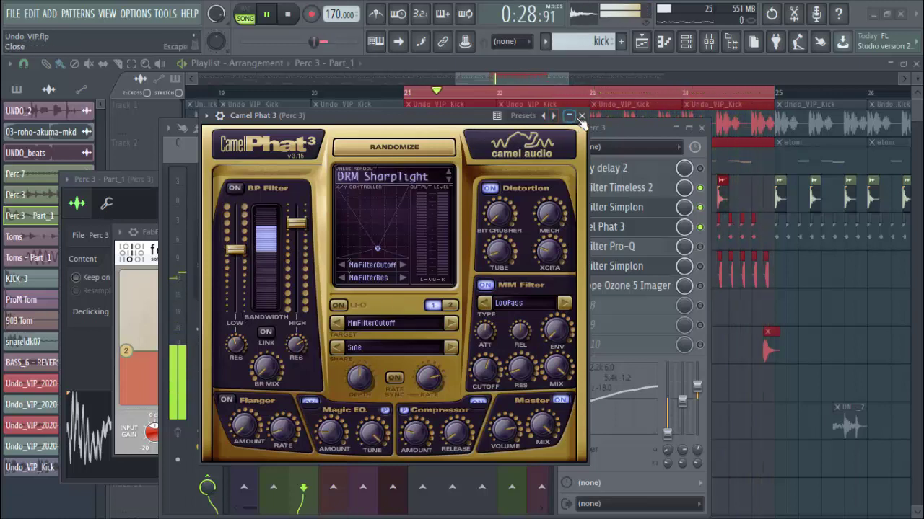
pyautogui.click(582, 116)
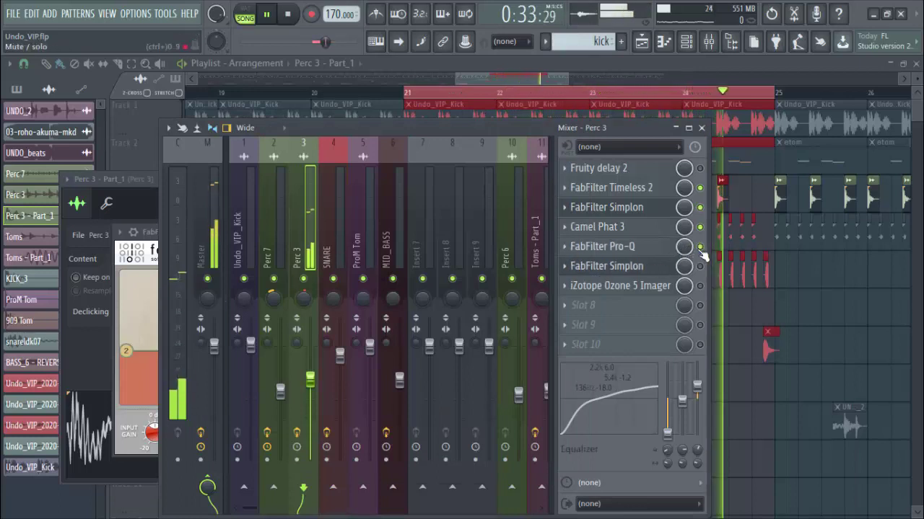
# - Enable FabFilter Pro-Q on Perc 3, show its EQ curve and compare the sound with the plugin off and on
pyautogui.click(655, 253)
pyautogui.moveTo(251, 340)
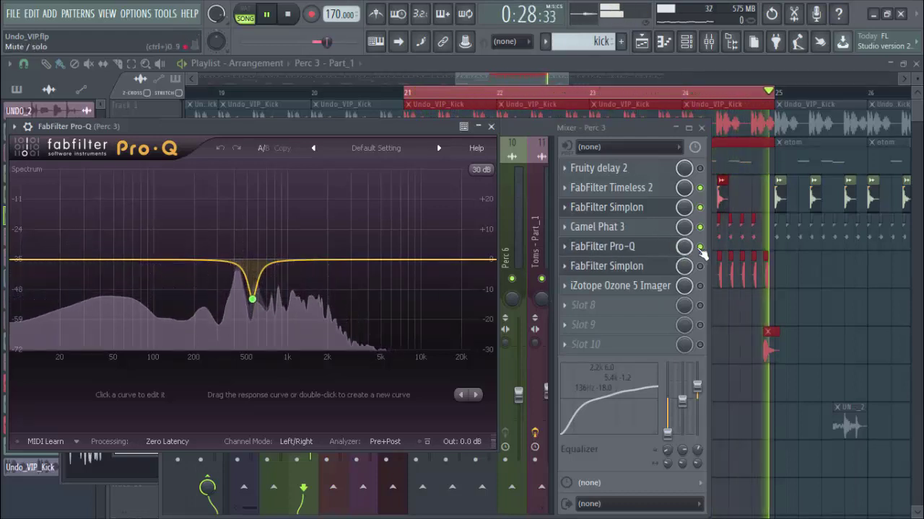
pyautogui.click(699, 248)
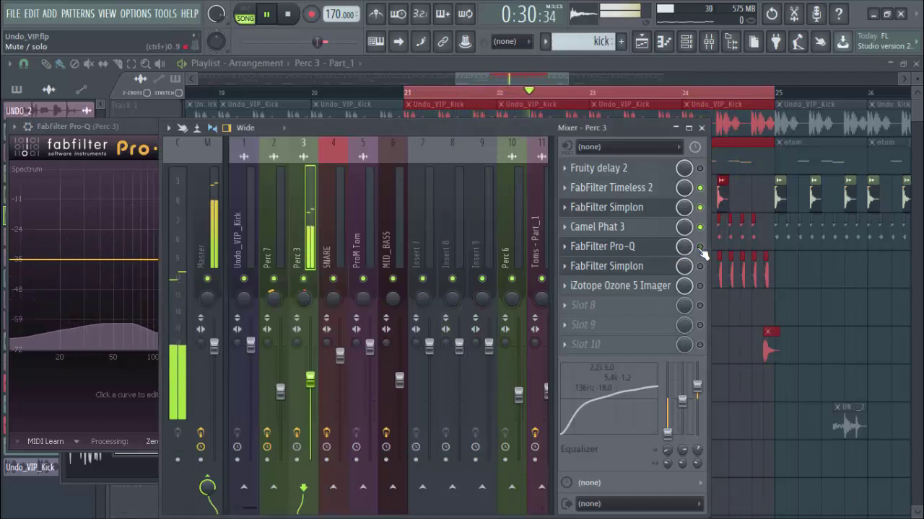
pyautogui.click(699, 247)
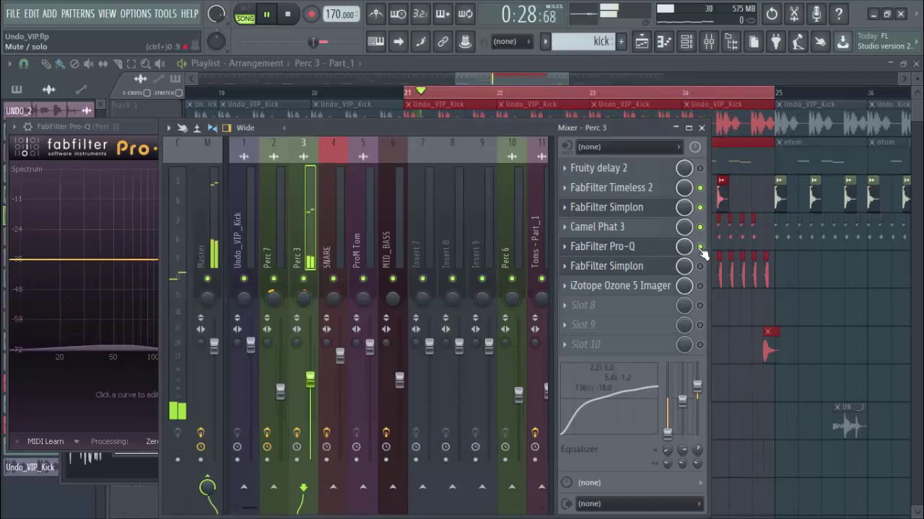
pyautogui.click(699, 246)
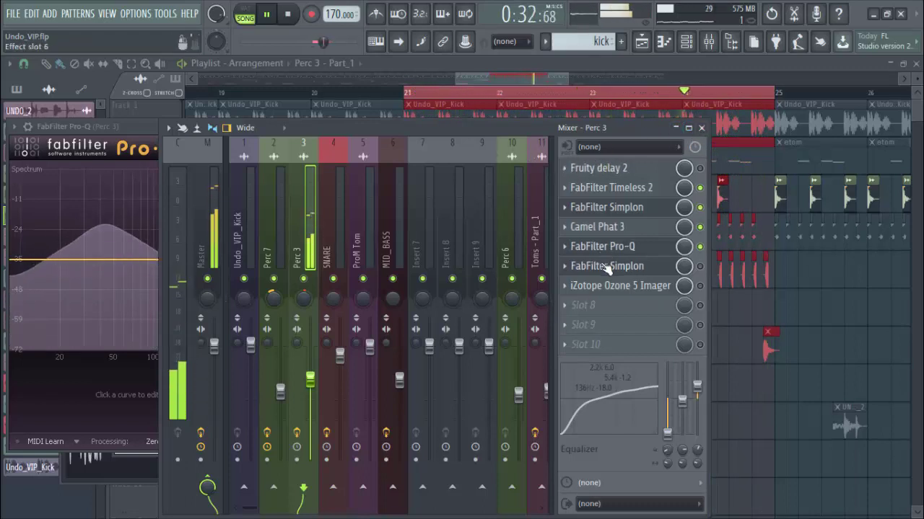
# - Enable the second FabFilter Simplon with Filter 1 at about 20376 Hz and Filter 2 at about 26 Hz, then close it
pyautogui.click(699, 266)
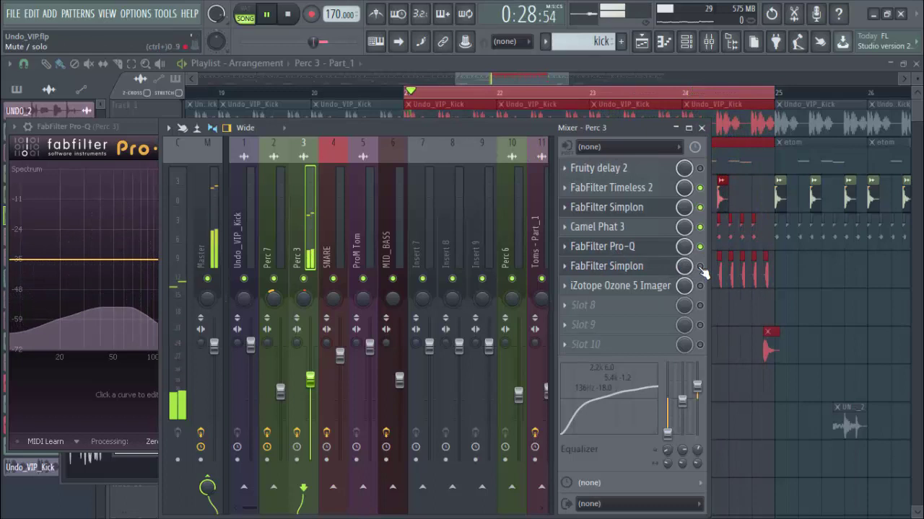
pyautogui.click(642, 267)
pyautogui.moveTo(200, 262); pyautogui.dragTo(202, 291)
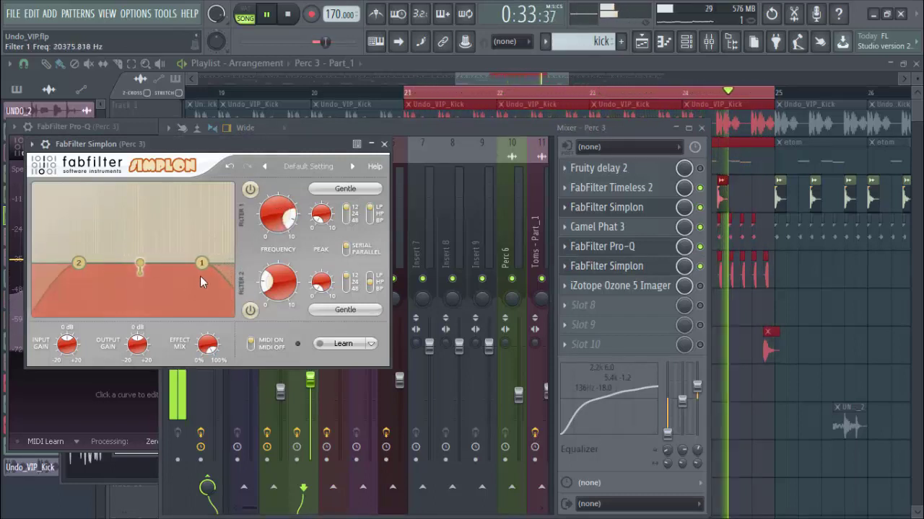
pyautogui.moveTo(78, 261); pyautogui.dragTo(35, 261)
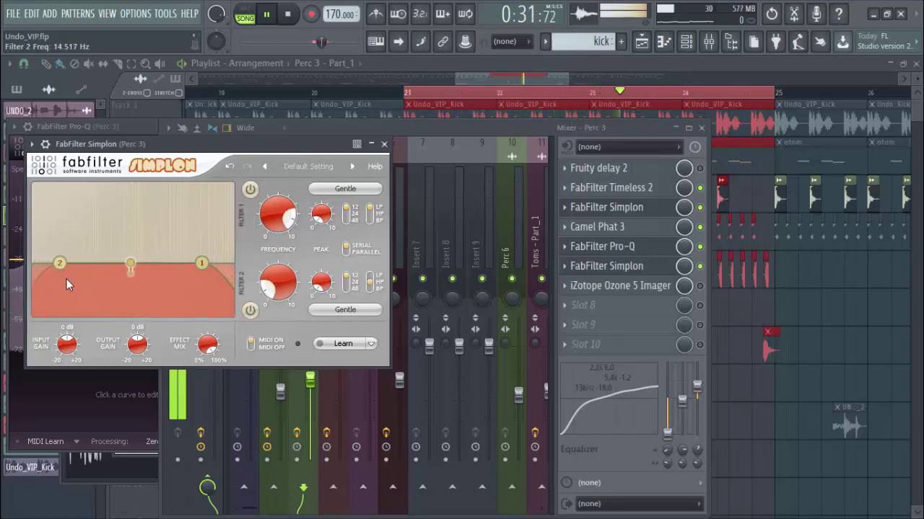
pyautogui.moveTo(80, 285)
pyautogui.mouseDown()
pyautogui.moveTo(95, 290)
pyautogui.moveTo(71, 288)
pyautogui.mouseUp()
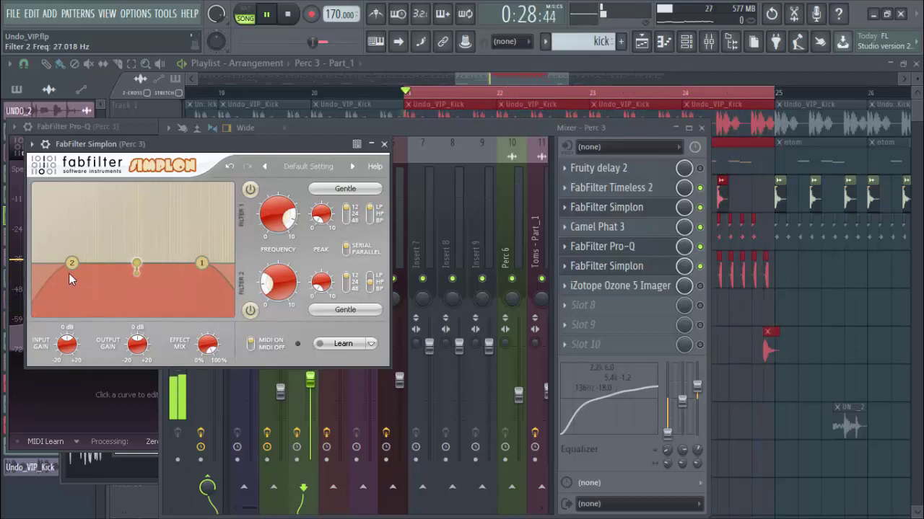
pyautogui.moveTo(70, 264); pyautogui.dragTo(70, 270)
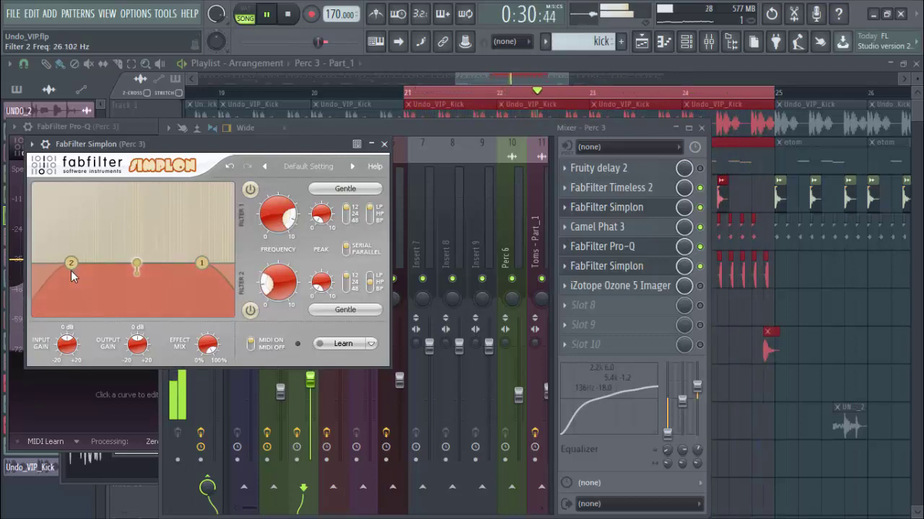
pyautogui.click(386, 146)
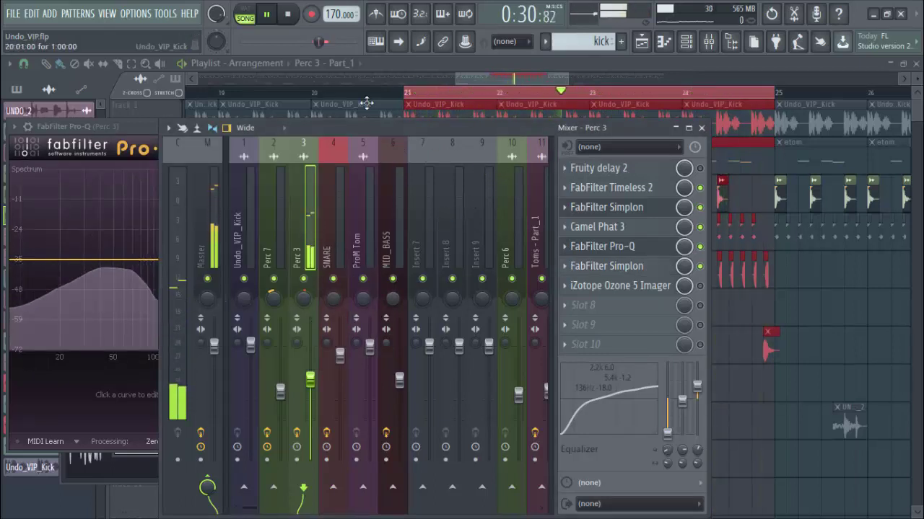
# - Stop playback, close FL Studio and switch to the UNDO_VIP_1 project in REAPER
pyautogui.click(285, 14)
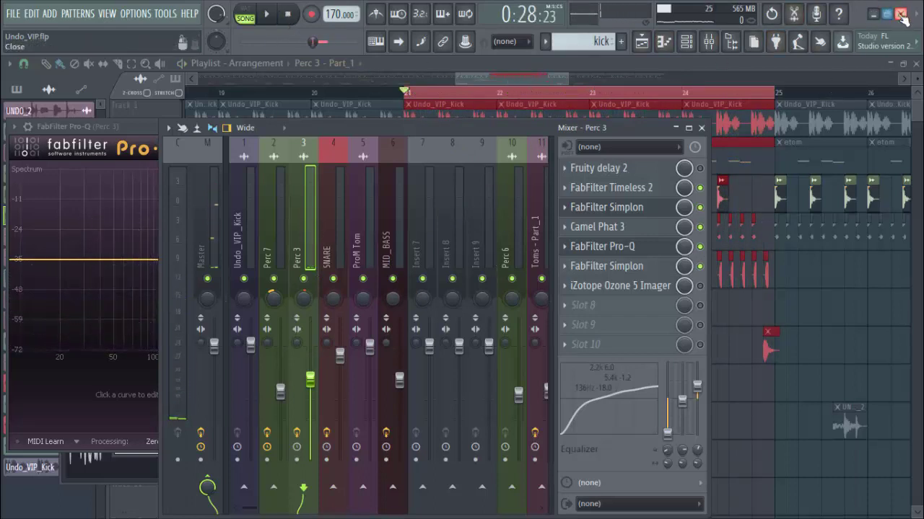
pyautogui.click(901, 15)
pyautogui.click(480, 303)
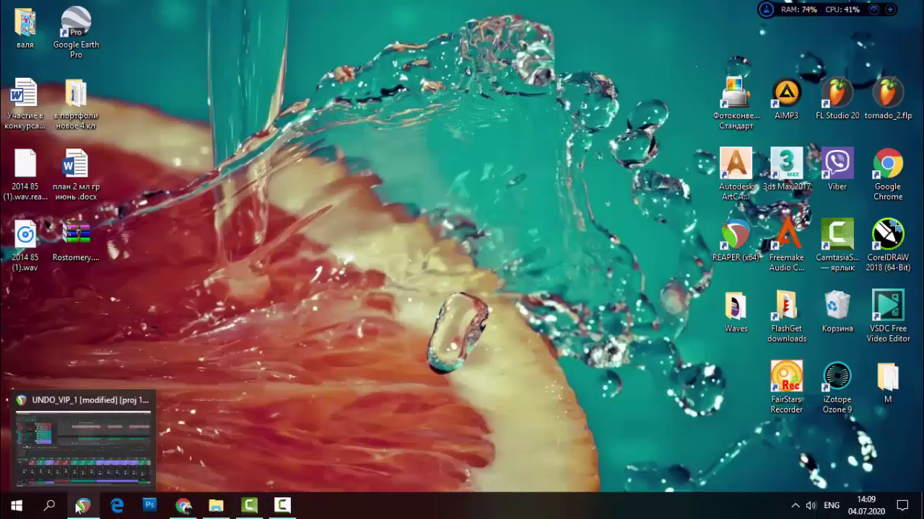
pyautogui.click(79, 511)
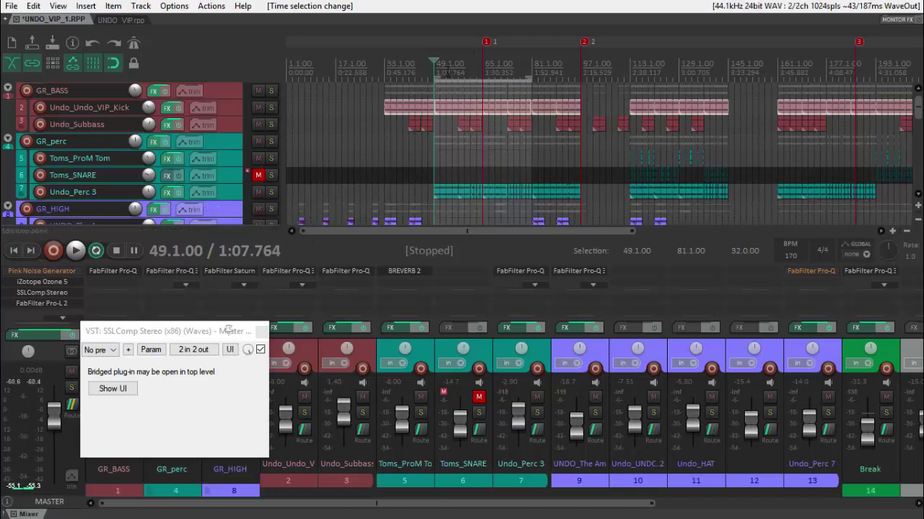
# - Play the arrangement from 49.1.00, solo the Undo_Perc 3 track and enlarge it to show its waveform
pyautogui.press('space')
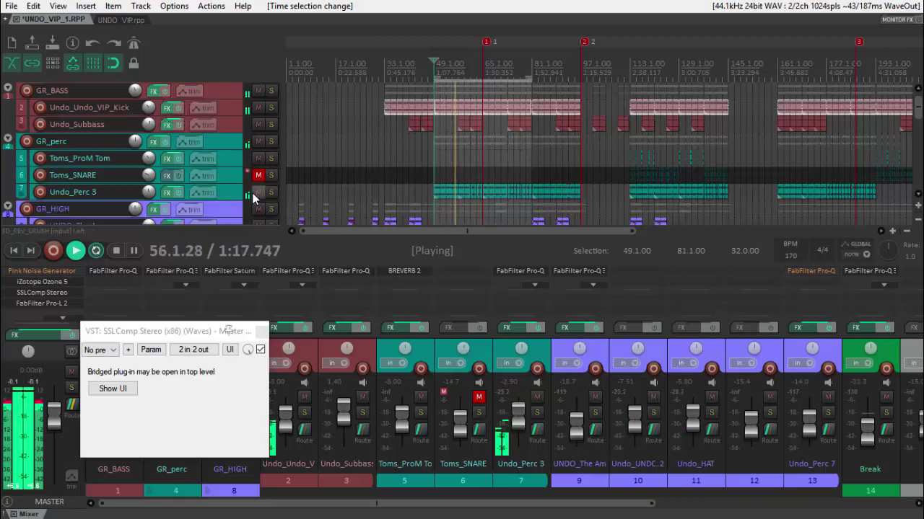
pyautogui.click(272, 192)
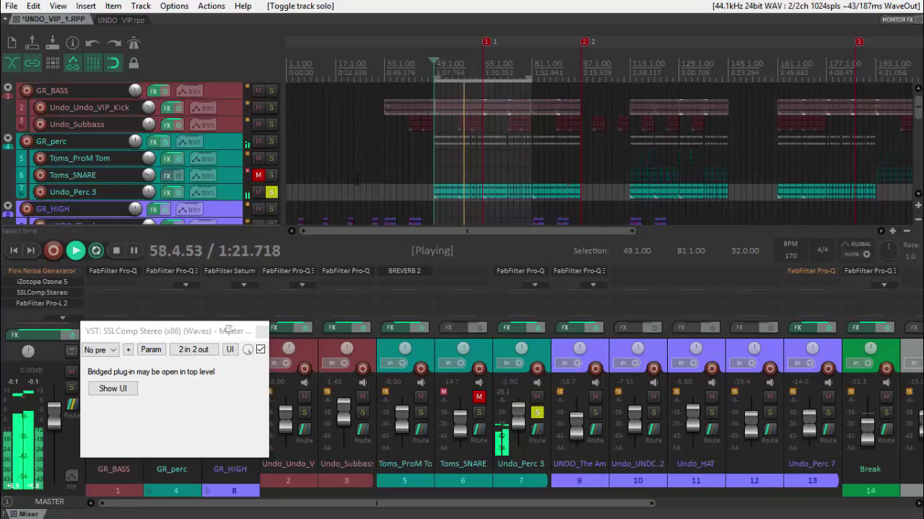
pyautogui.scroll(2, 426, 187)
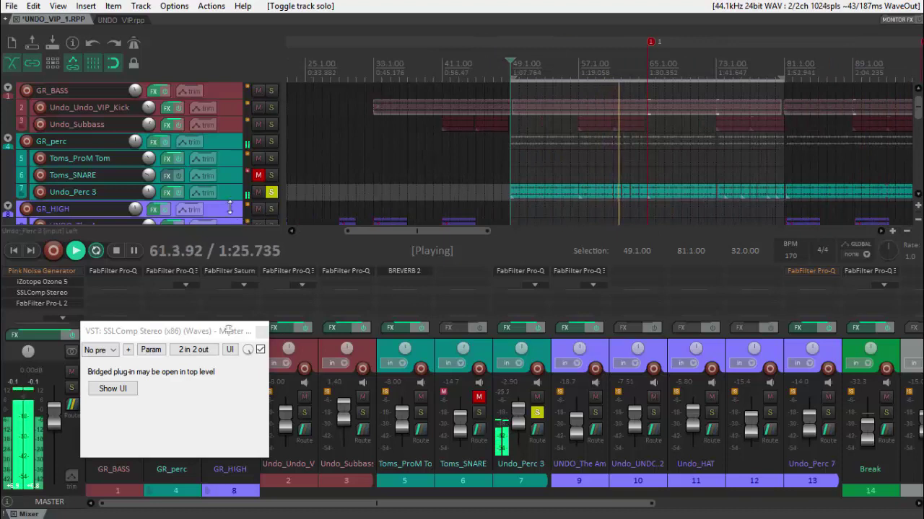
pyautogui.moveTo(230, 200); pyautogui.dragTo(229, 228)
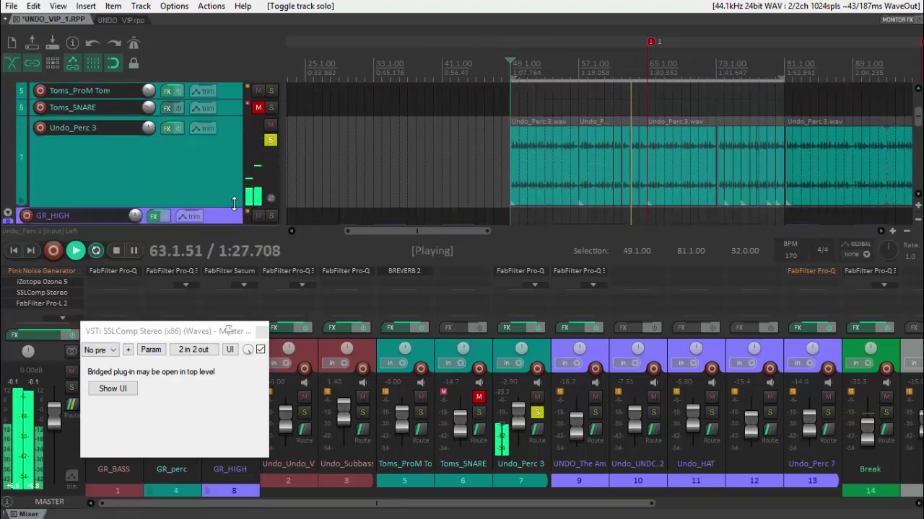
pyautogui.scroll(1, 590, 173)
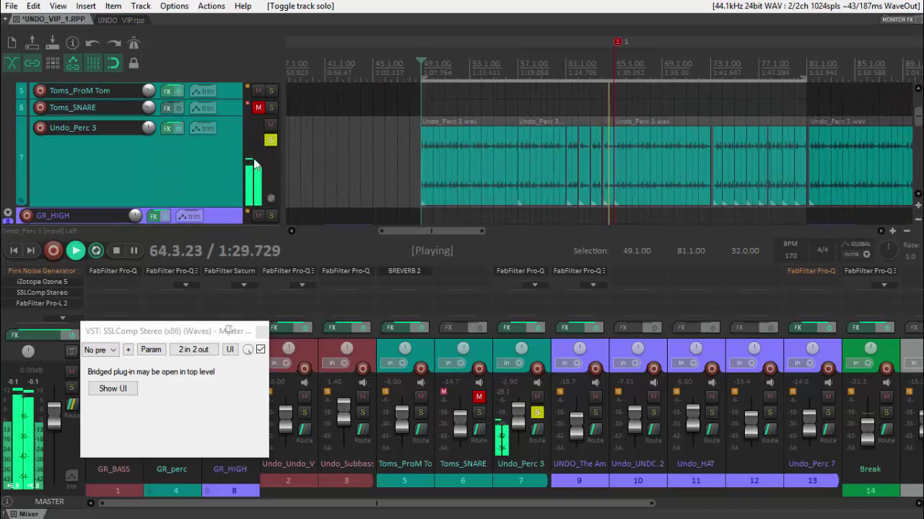
# - Open the Undo_Perc 3 effects chain showing FabFilter Pro-Q, and compare the playing track with FabFilter Saturn bypassed and enabled
pyautogui.click(166, 127)
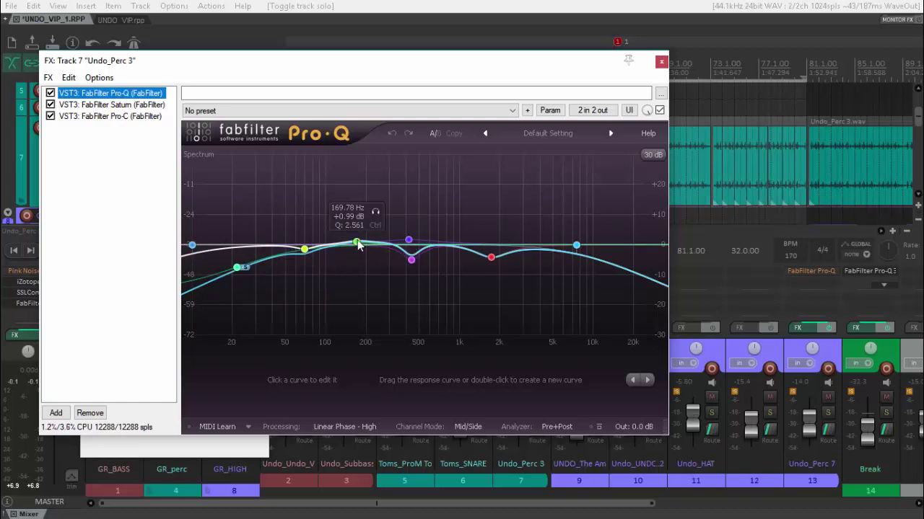
pyautogui.click(85, 106)
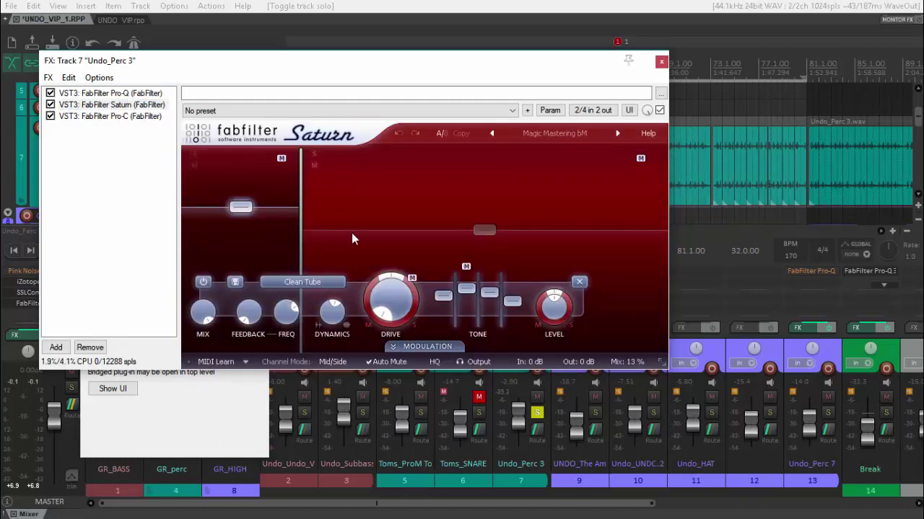
pyautogui.press('space')
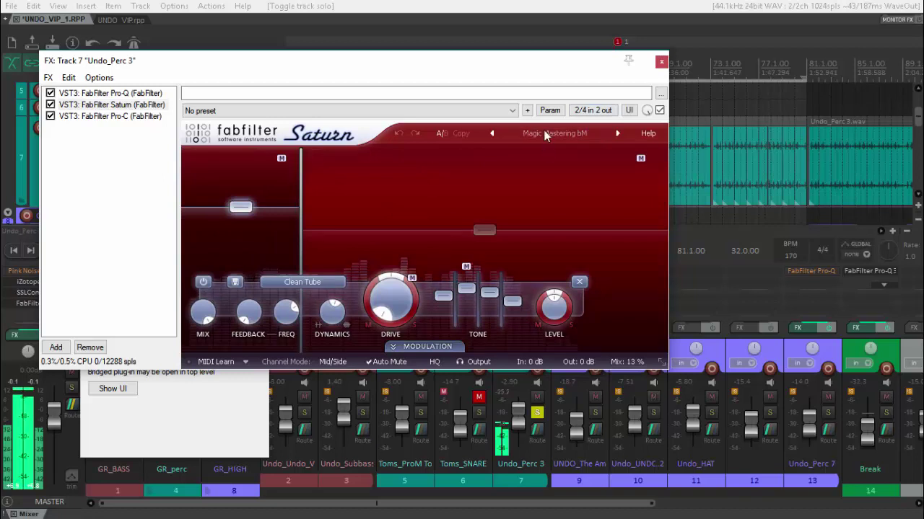
pyautogui.click(659, 110)
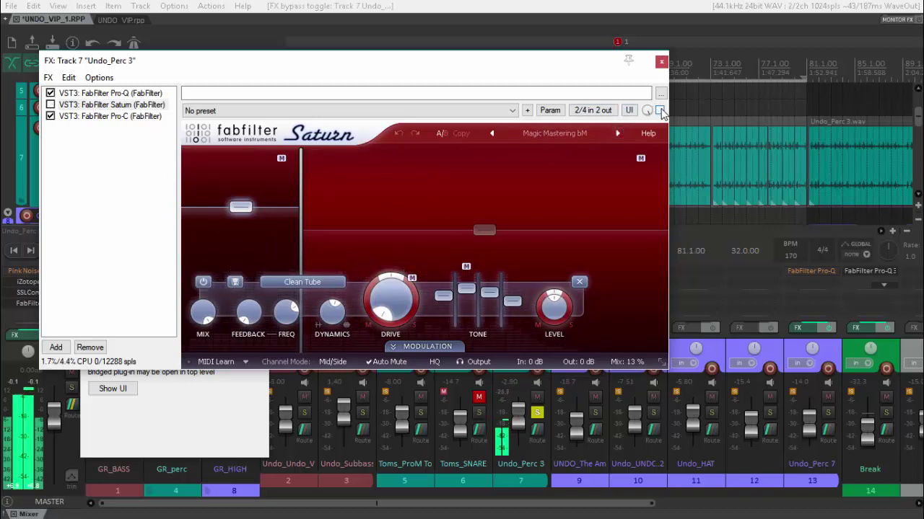
pyautogui.click(660, 111)
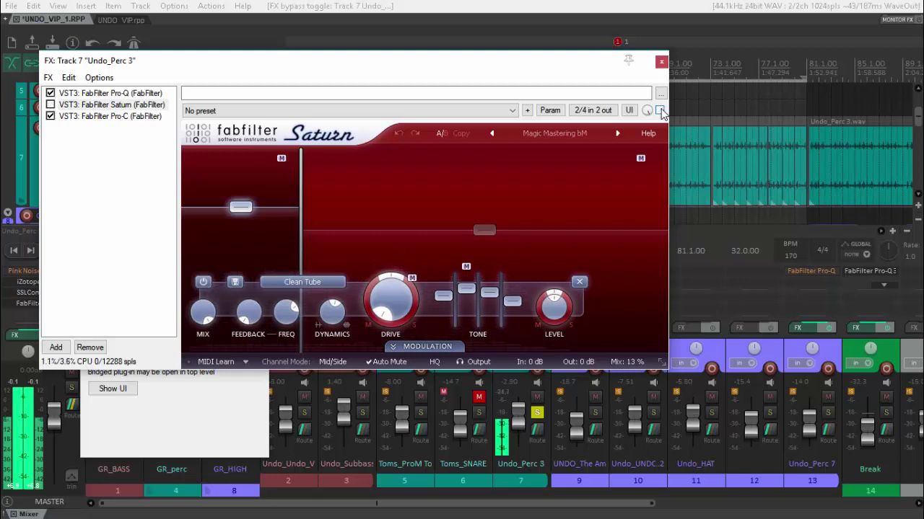
pyautogui.click(660, 110)
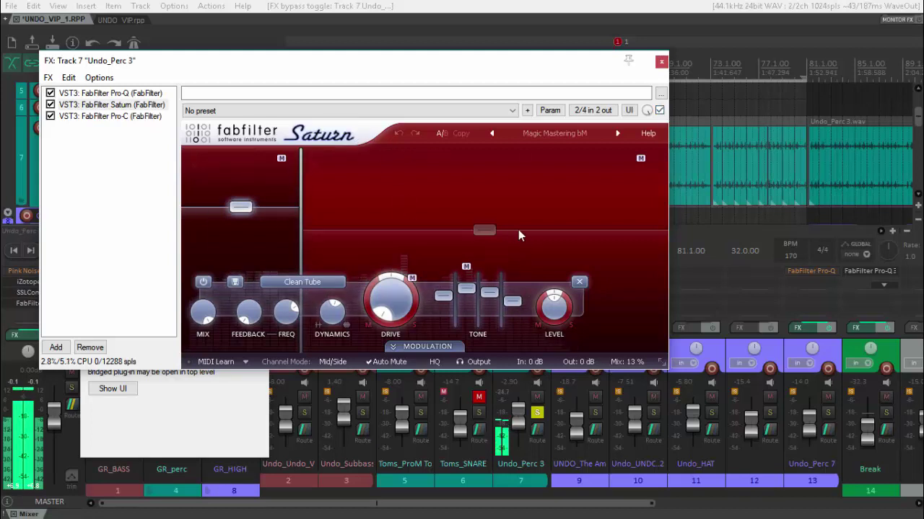
# - Select band 2 in FabFilter Saturn on Undo_Perc 3 and lower its level very slightly
pyautogui.moveTo(484, 231)
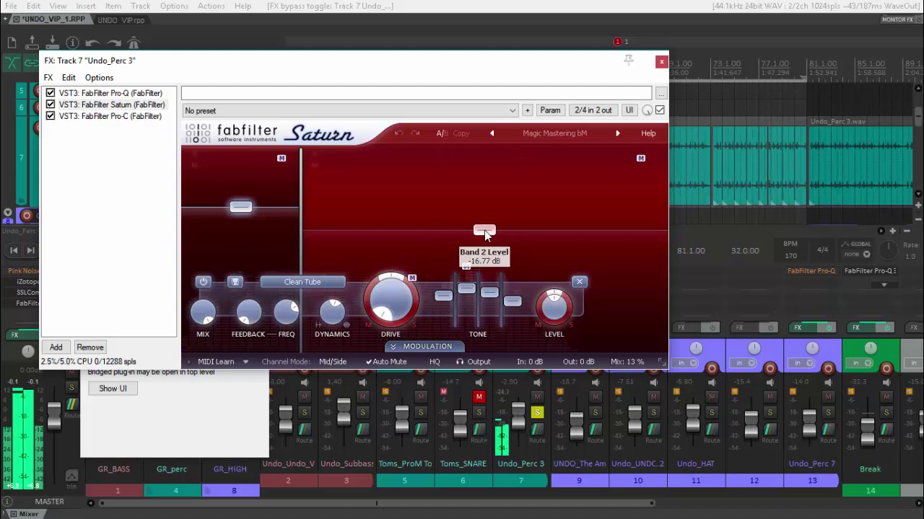
pyautogui.moveTo(241, 217)
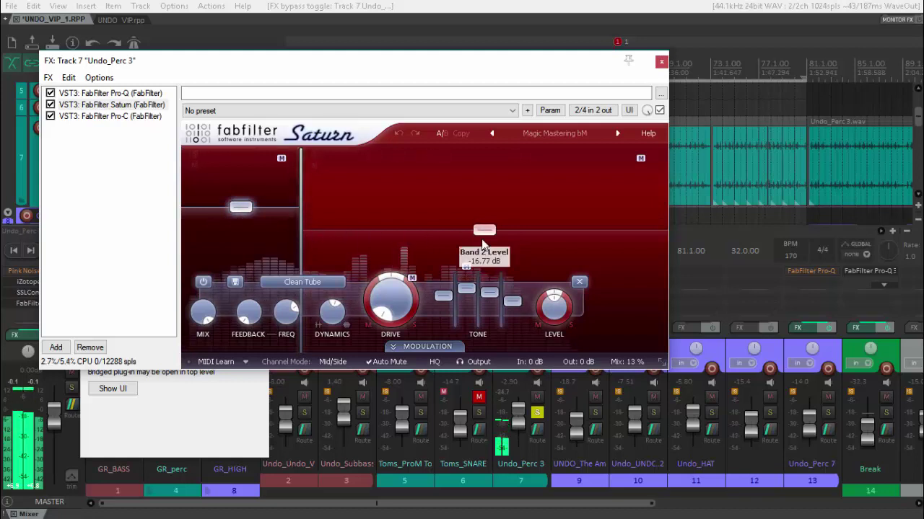
pyautogui.moveTo(483, 236)
pyautogui.mouseDown()
pyautogui.moveTo(476, 197)
pyautogui.moveTo(469, 225)
pyautogui.mouseUp()
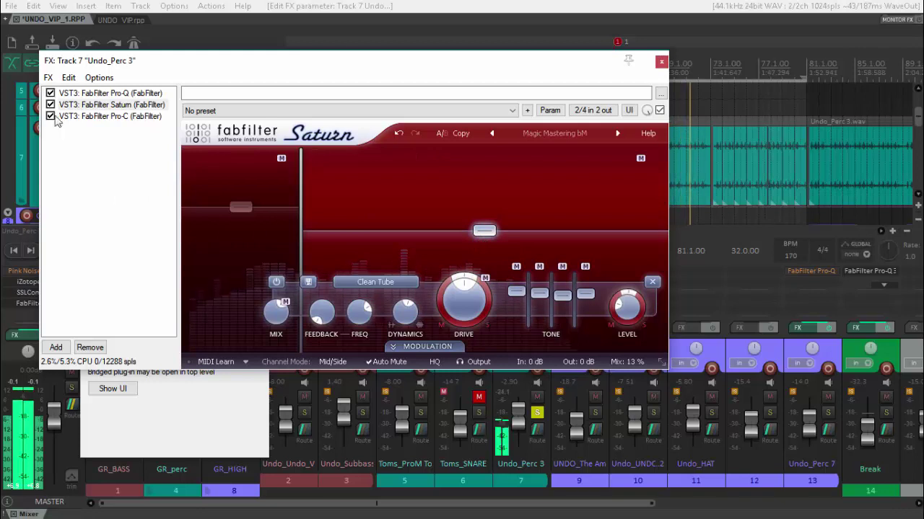
# - Examine FabFilter Pro-C's settings and gain reduction on Undo_Perc 3 during playback, and close the effects chain with playback stopped
pyautogui.click(95, 117)
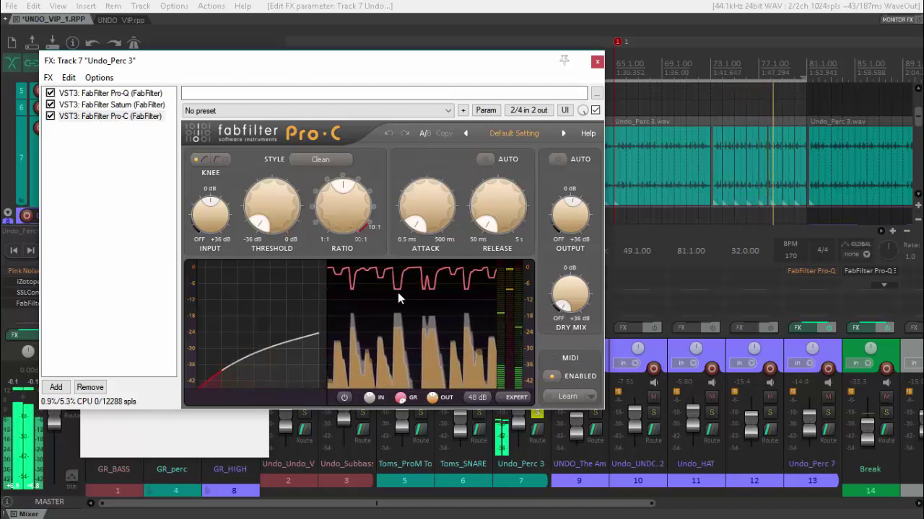
pyautogui.moveTo(397, 289)
pyautogui.press('space')
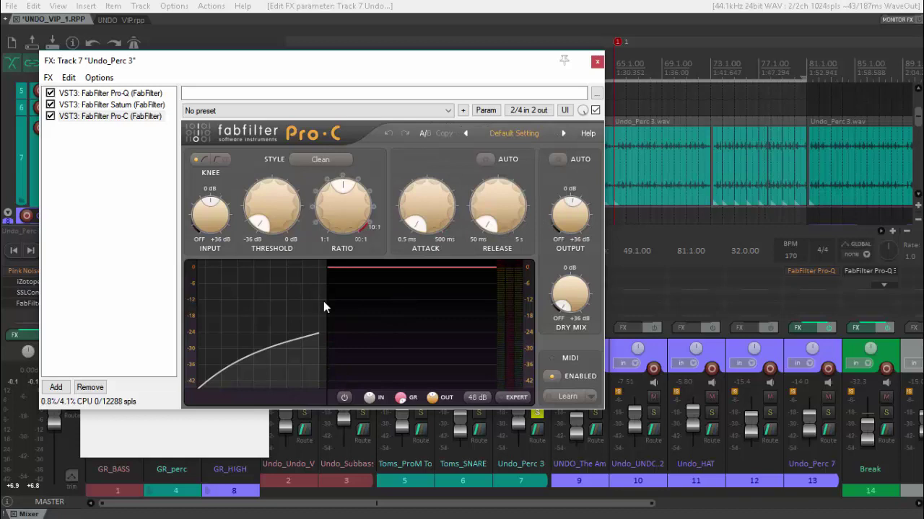
pyautogui.moveTo(324, 303)
pyautogui.press('space')
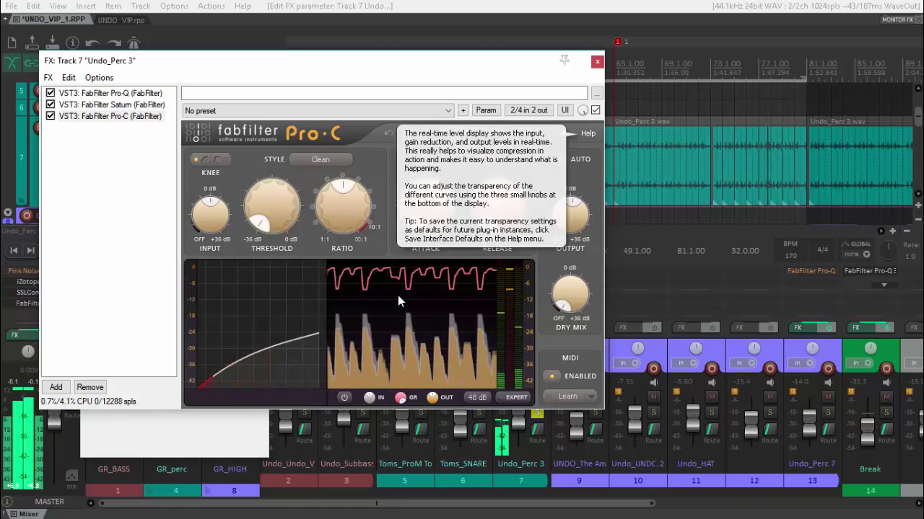
pyautogui.press('space')
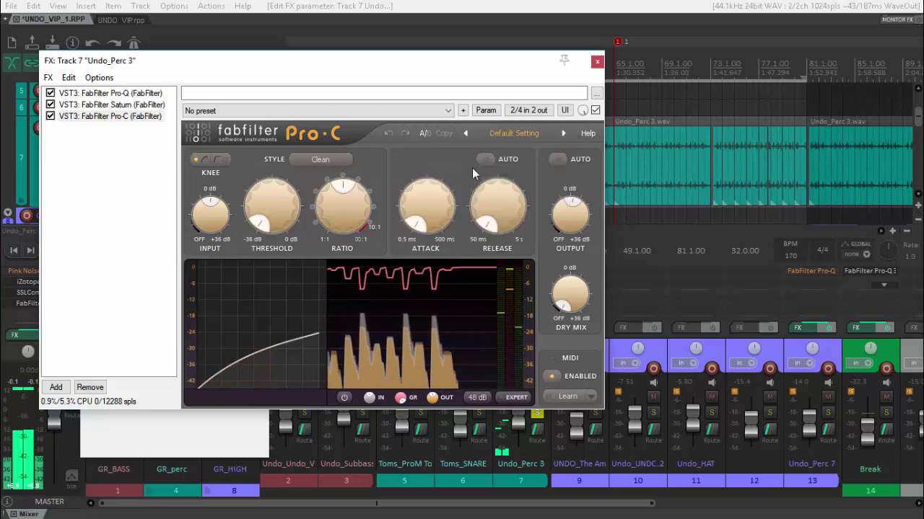
pyautogui.click(596, 63)
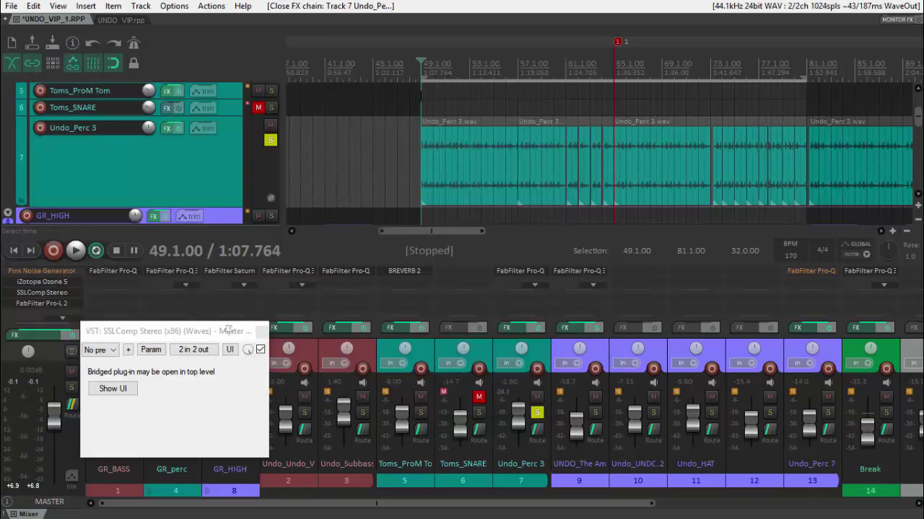
# - Play the arrangement from 49.1.00, unsolo Undo_Perc 3 to hear it in the full mix, and stop playback
pyautogui.press('space')
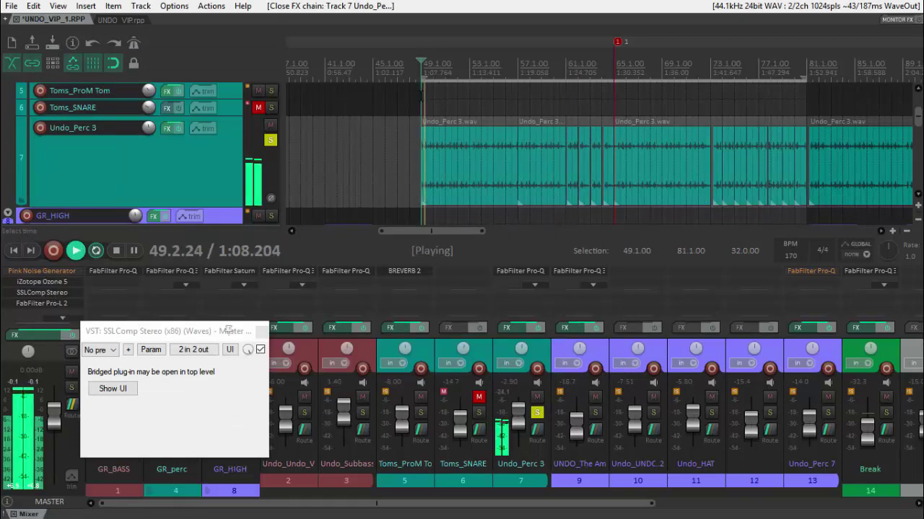
pyautogui.click(272, 141)
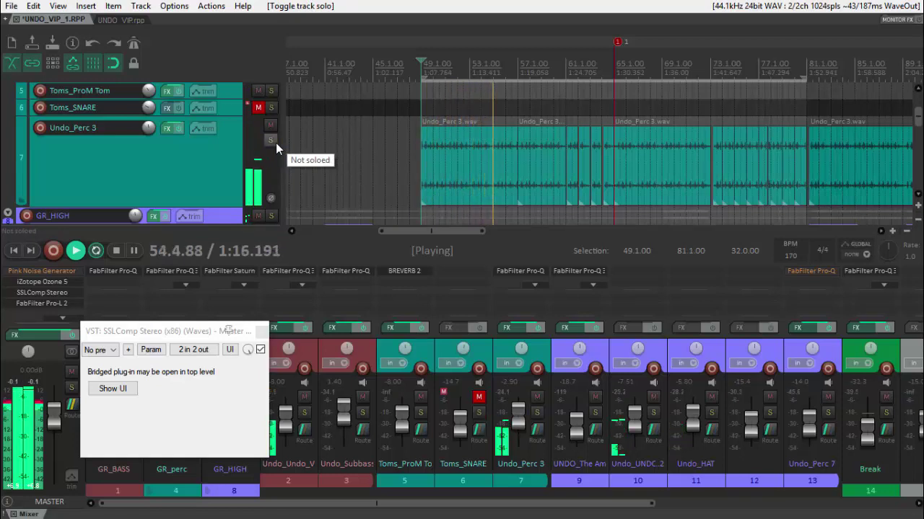
pyautogui.press('XF86AudioLowerVolume')
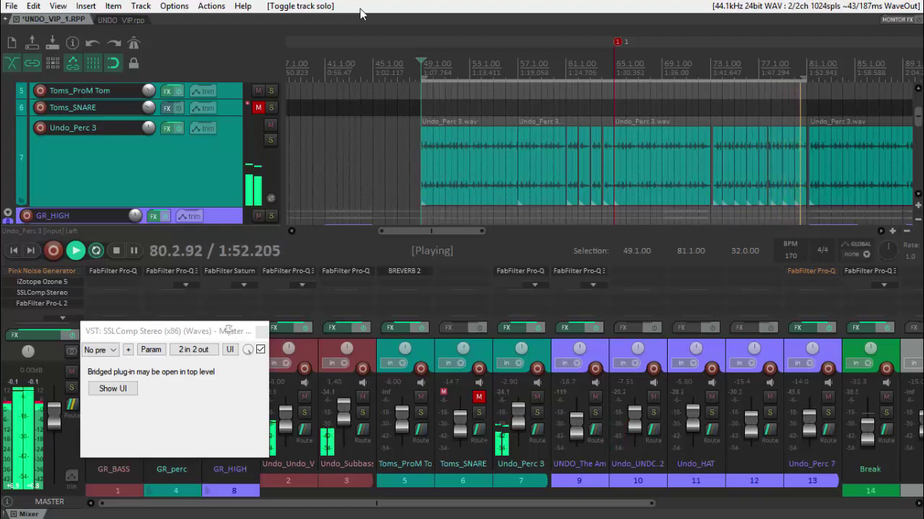
pyautogui.press('space')
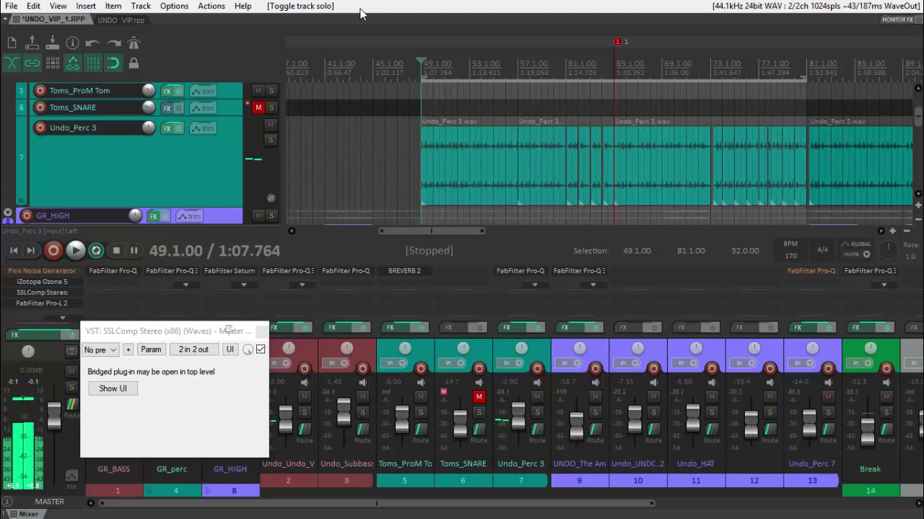